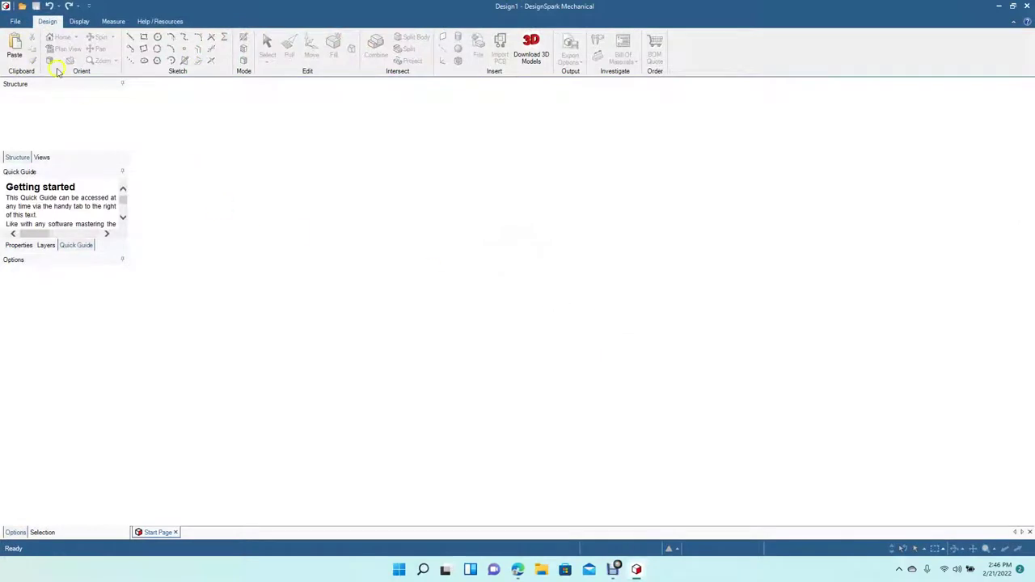
# Create a new design and switch the sketch grid to plan view.
pyautogui.click(16, 22)
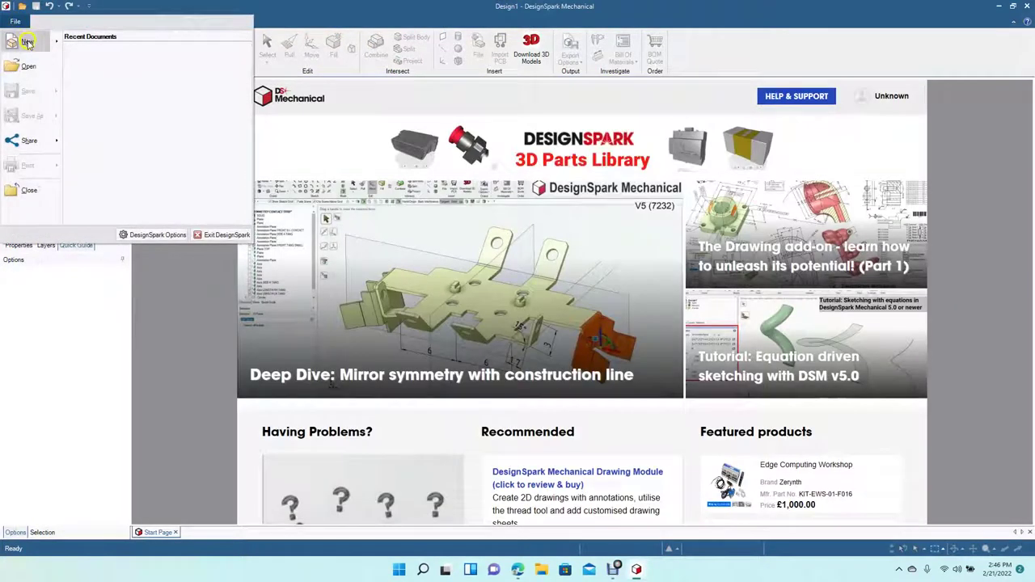
pyautogui.moveTo(24, 40)
pyautogui.click(84, 53)
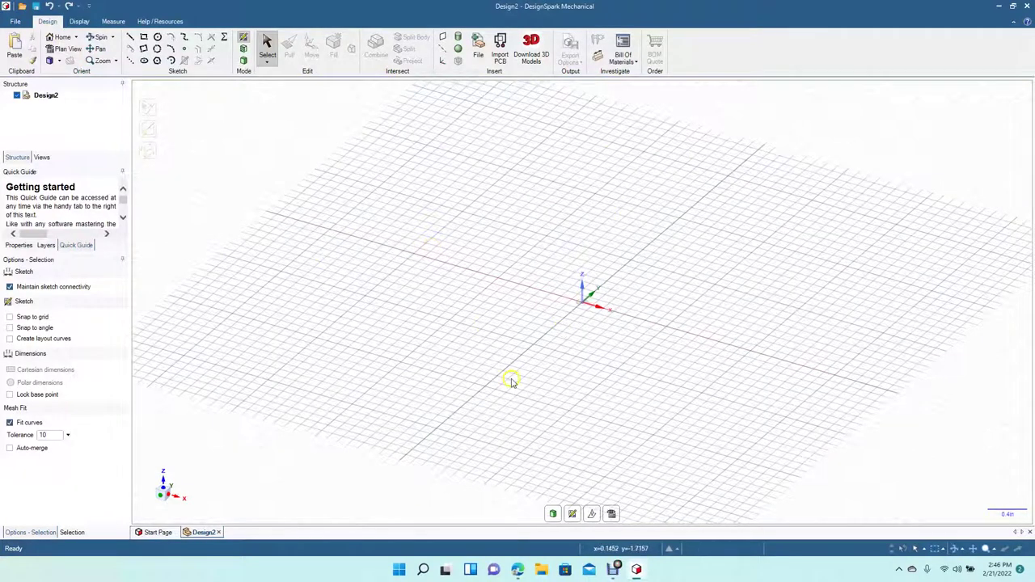
pyautogui.click(611, 513)
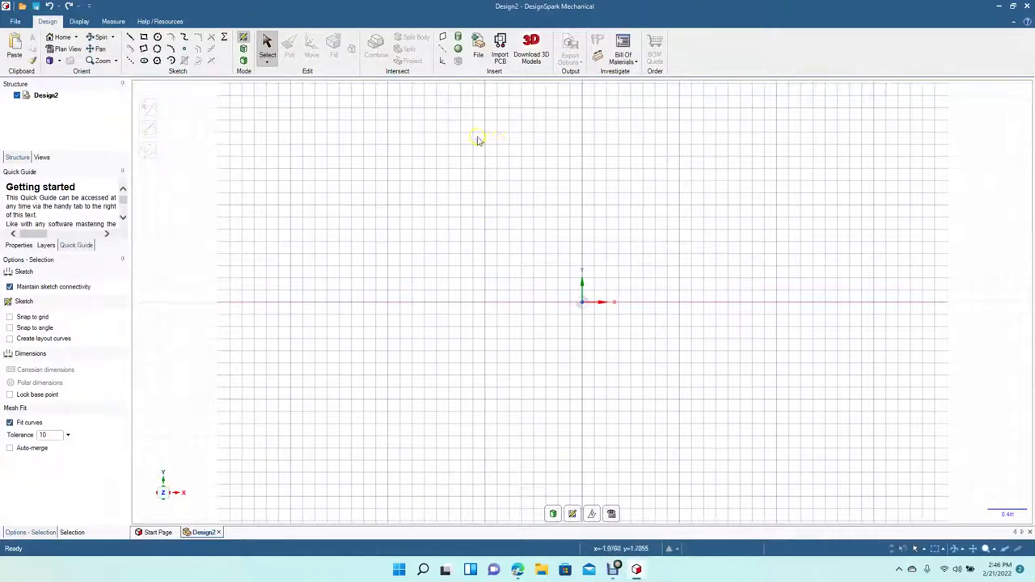
# Insert the hqdefault picture as an image file on the sketch grid, placing it over the origin.
pyautogui.click(483, 162)
pyautogui.click(479, 51)
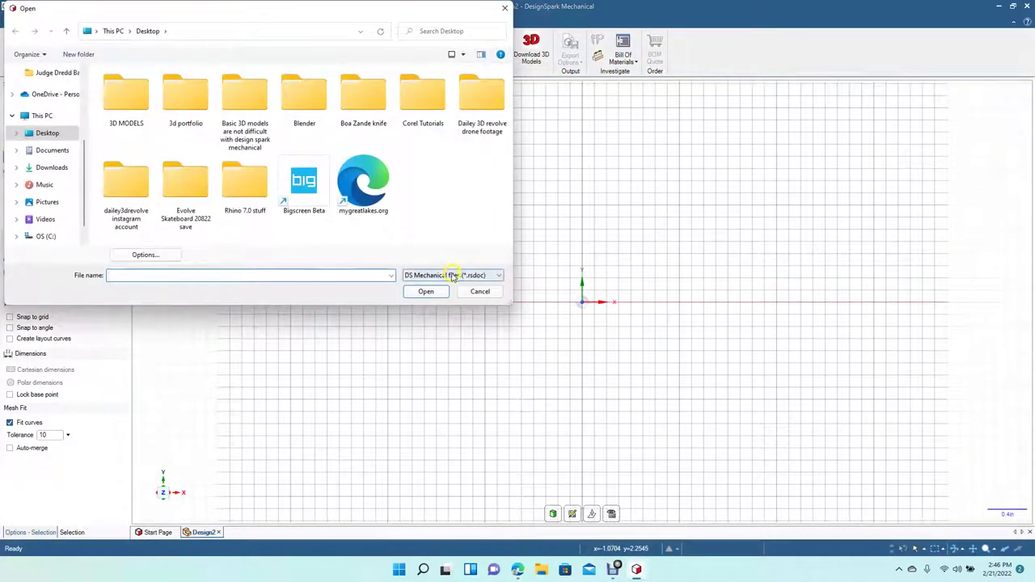
pyautogui.click(452, 275)
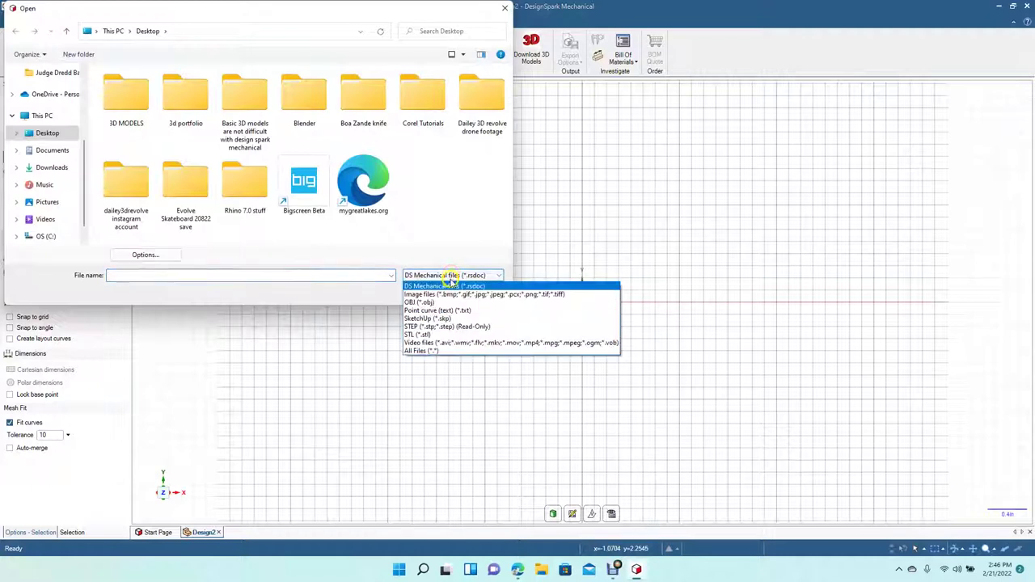
pyautogui.click(451, 334)
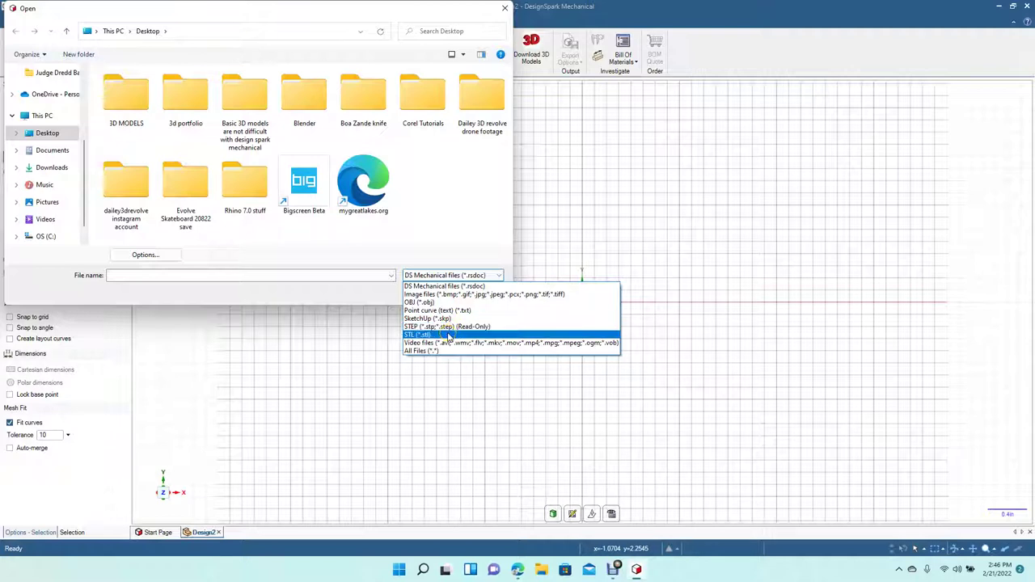
pyautogui.click(447, 343)
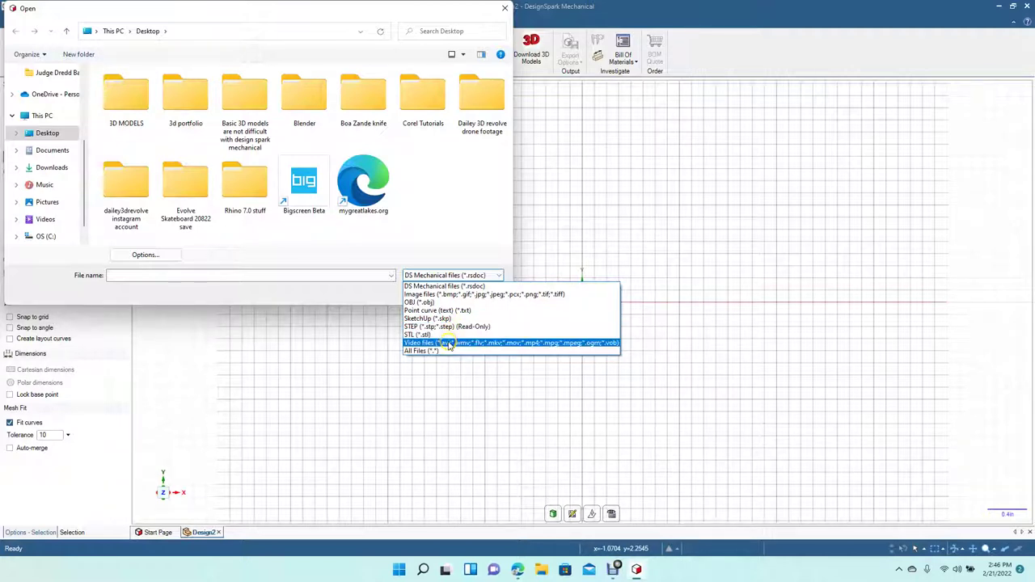
pyautogui.click(432, 351)
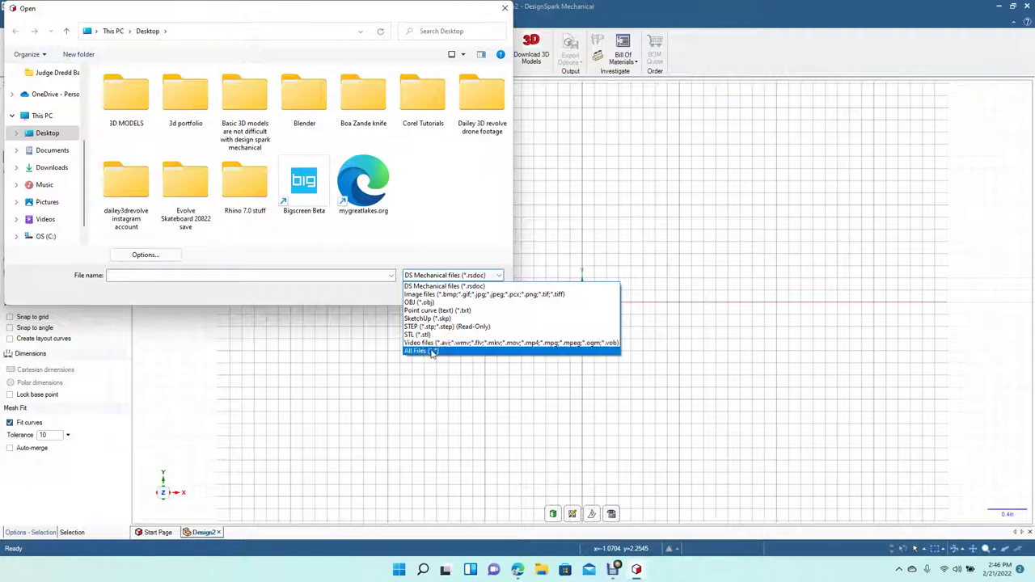
pyautogui.click(442, 299)
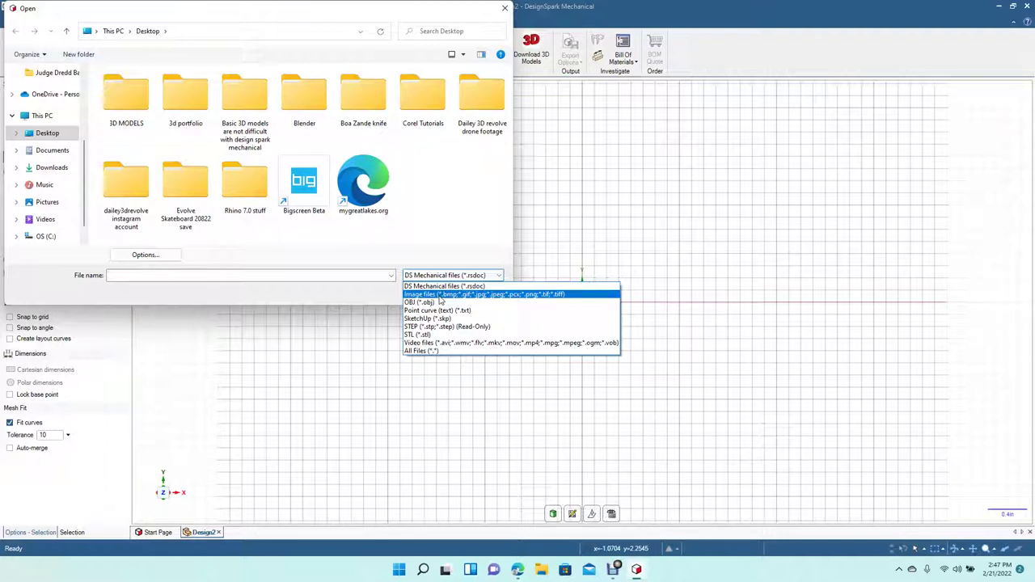
pyautogui.click(438, 294)
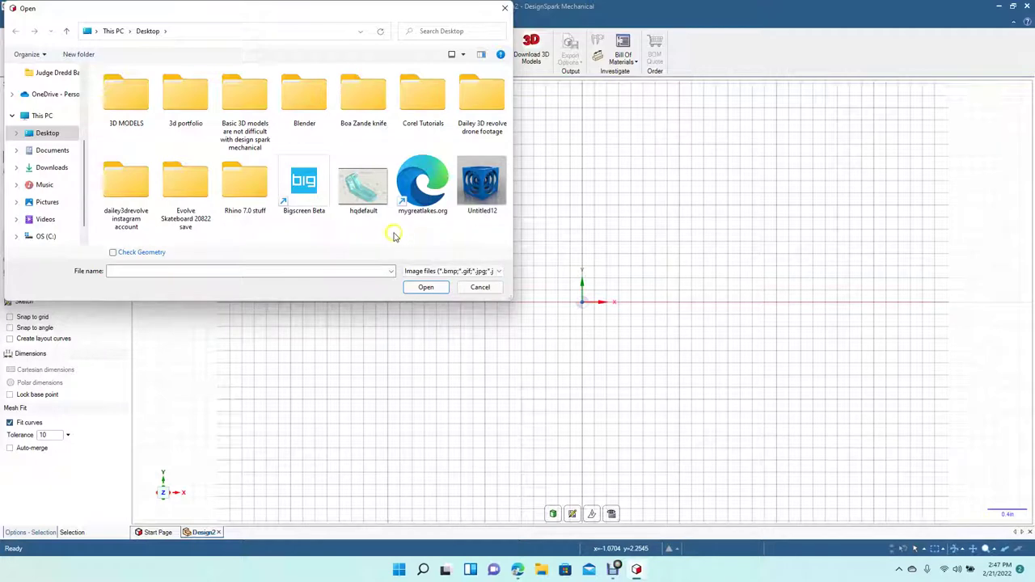
pyautogui.doubleClick(365, 187)
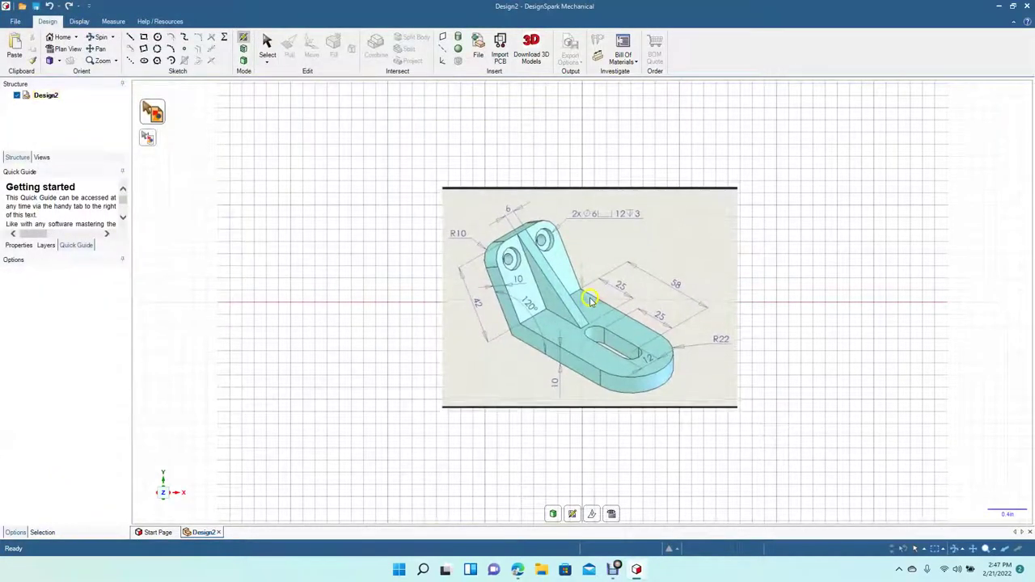
pyautogui.click(591, 297)
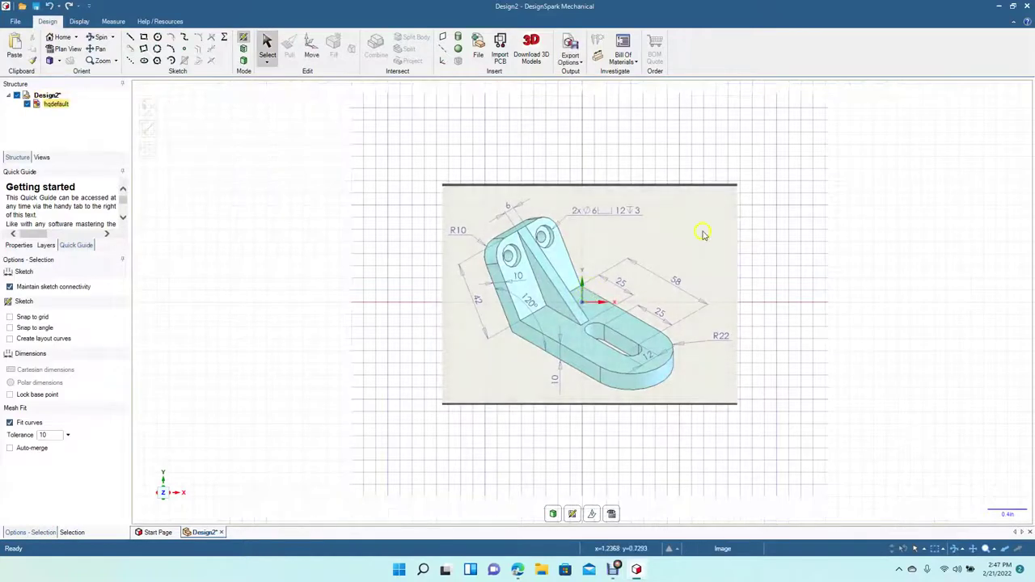
# Delete the inserted hqdefault image from the design.
pyautogui.click(500, 235)
pyautogui.click(473, 250)
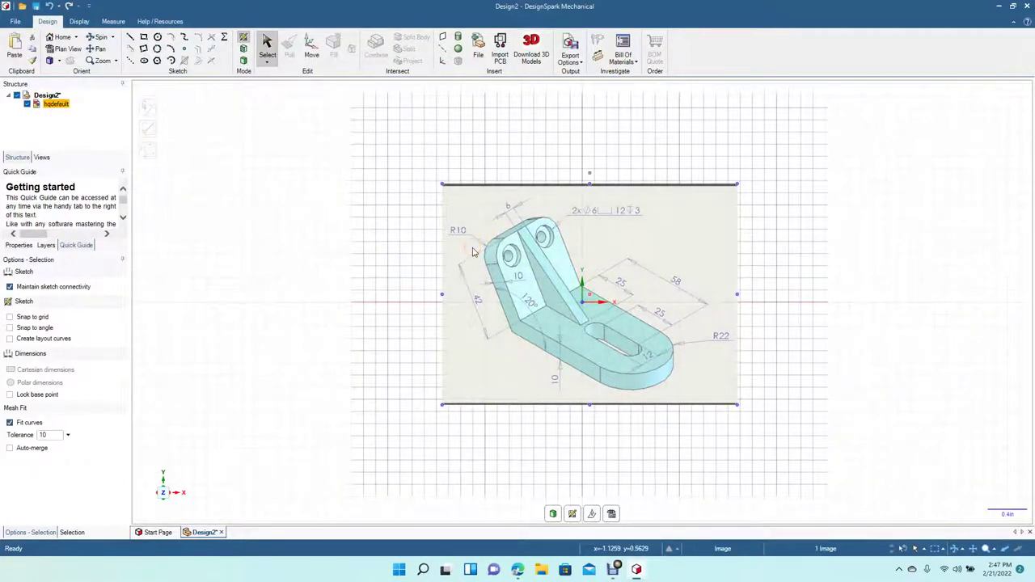
pyautogui.press('Delete')
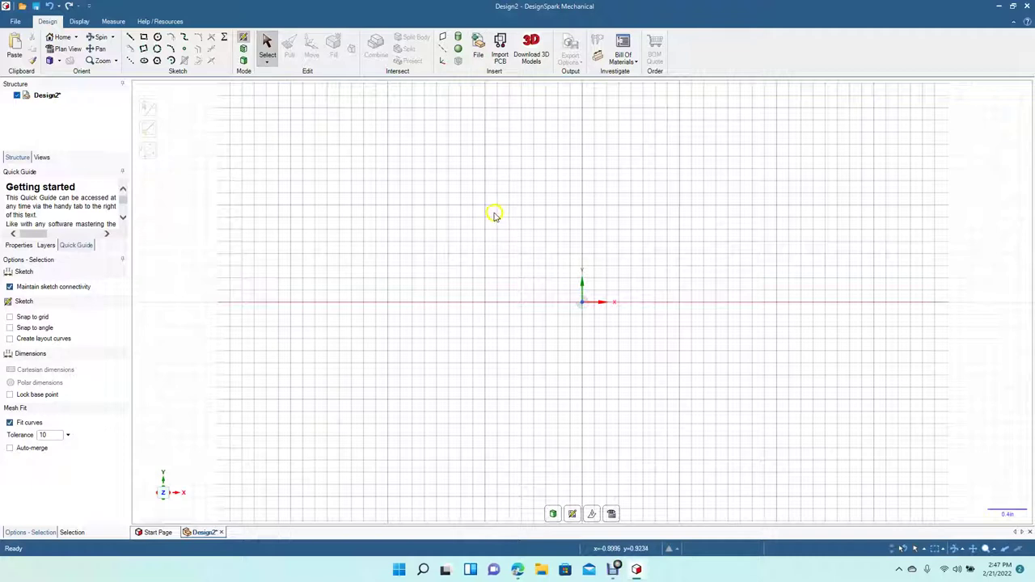
# Insert the STL file "Boa zande knife" from the Boa Zande knife folder into the design.
pyautogui.click(478, 49)
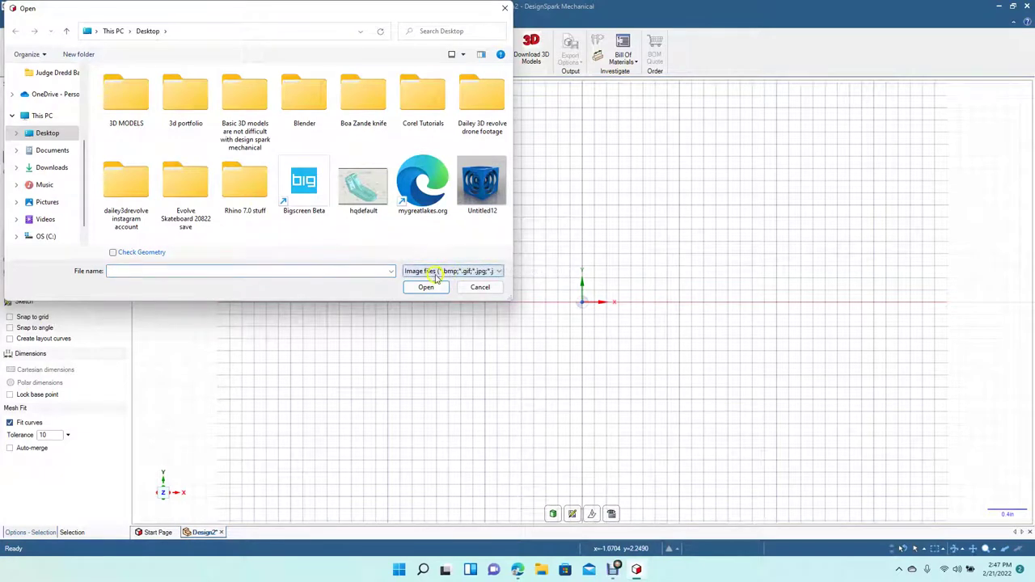
pyautogui.click(436, 275)
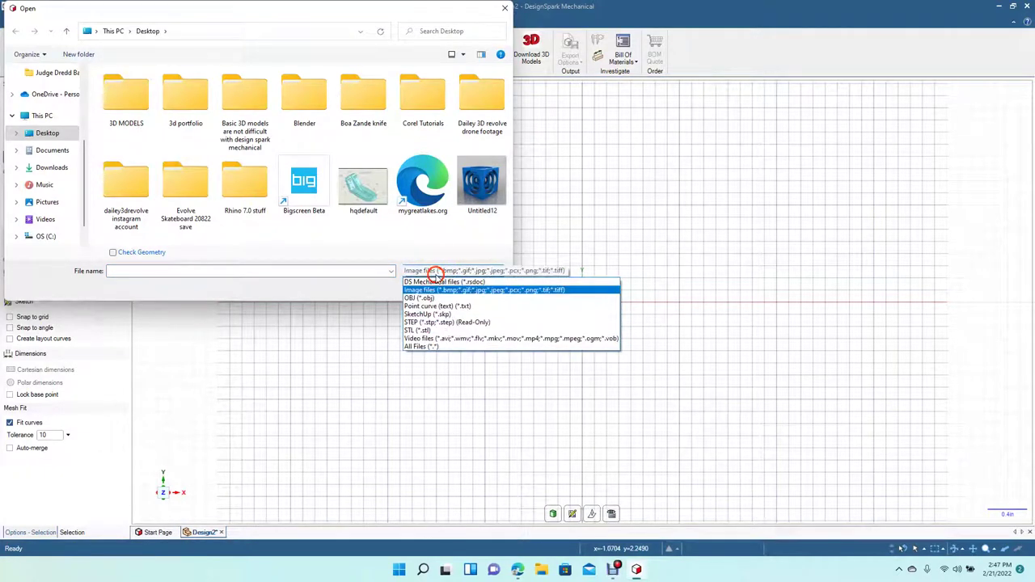
pyautogui.click(431, 331)
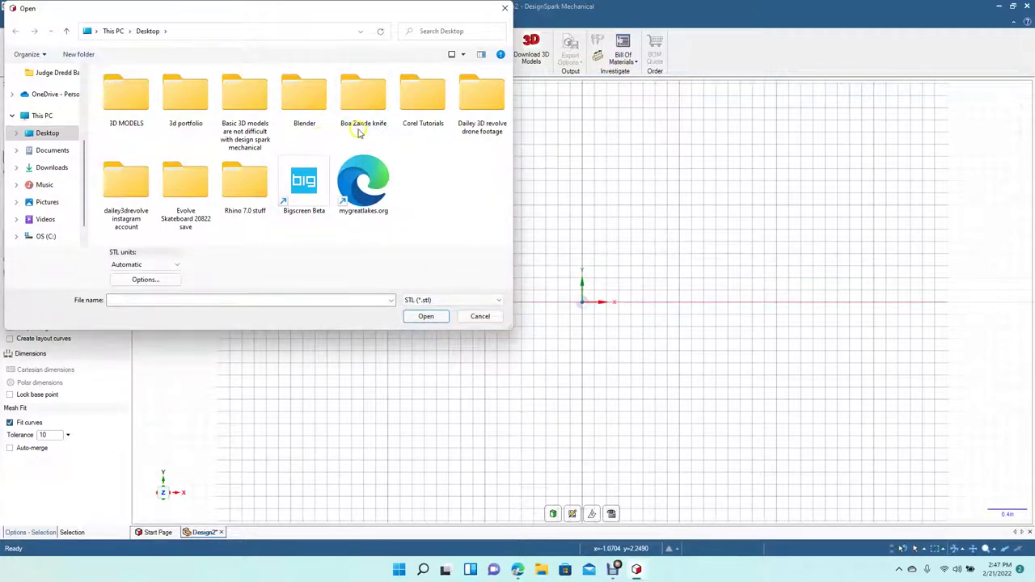
pyautogui.doubleClick(367, 101)
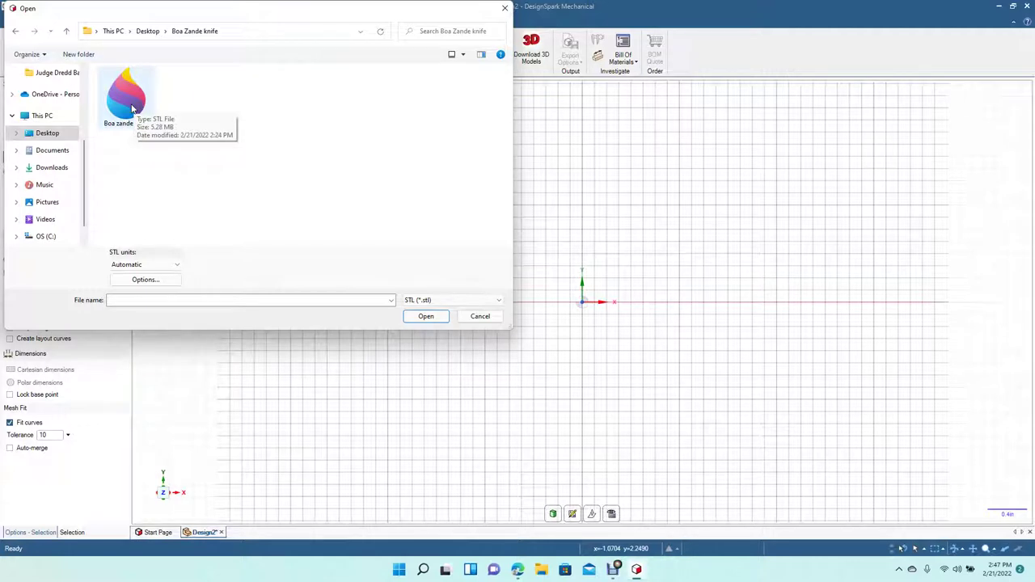
pyautogui.doubleClick(129, 101)
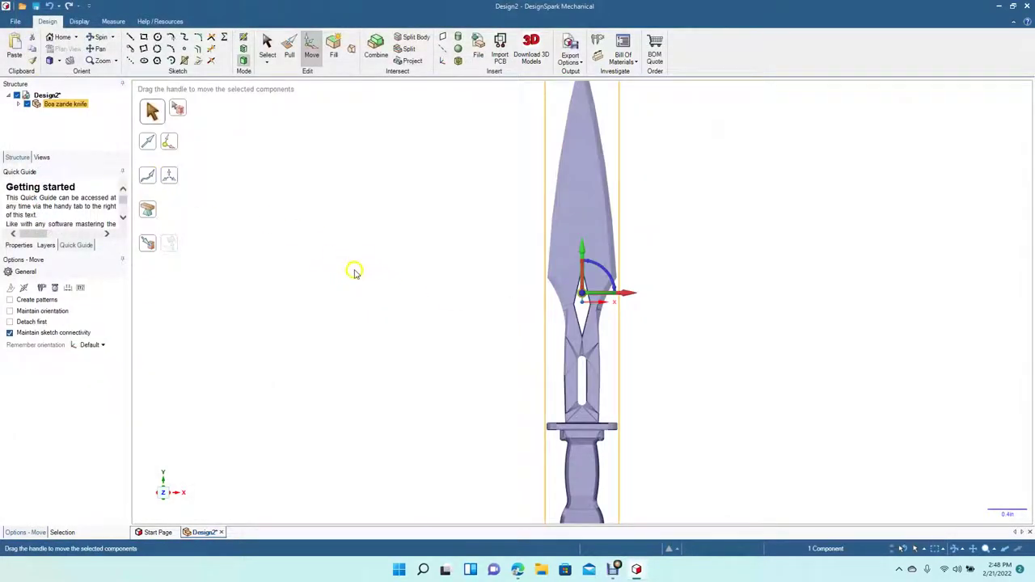
# Undo the insertion of the knife model.
pyautogui.scroll(-3, 354, 275)
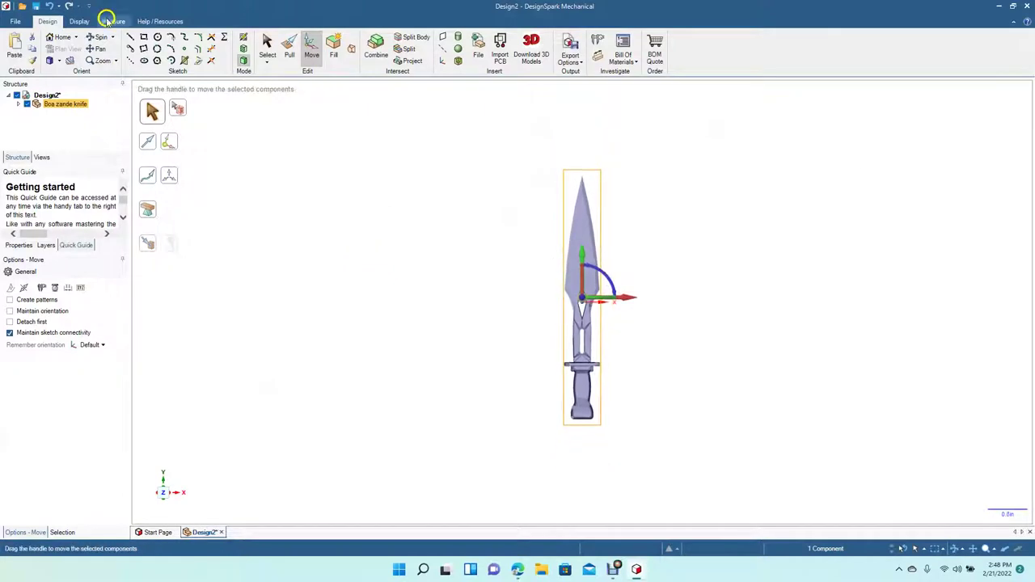
pyautogui.click(99, 39)
pyautogui.moveTo(437, 354)
pyautogui.mouseDown()
pyautogui.moveTo(375, 275)
pyautogui.moveTo(303, 227)
pyautogui.moveTo(318, 310)
pyautogui.moveTo(515, 397)
pyautogui.moveTo(564, 364)
pyautogui.moveTo(490, 327)
pyautogui.moveTo(441, 349)
pyautogui.moveTo(430, 370)
pyautogui.mouseUp()
pyautogui.hotkey('ctrl', 'z')
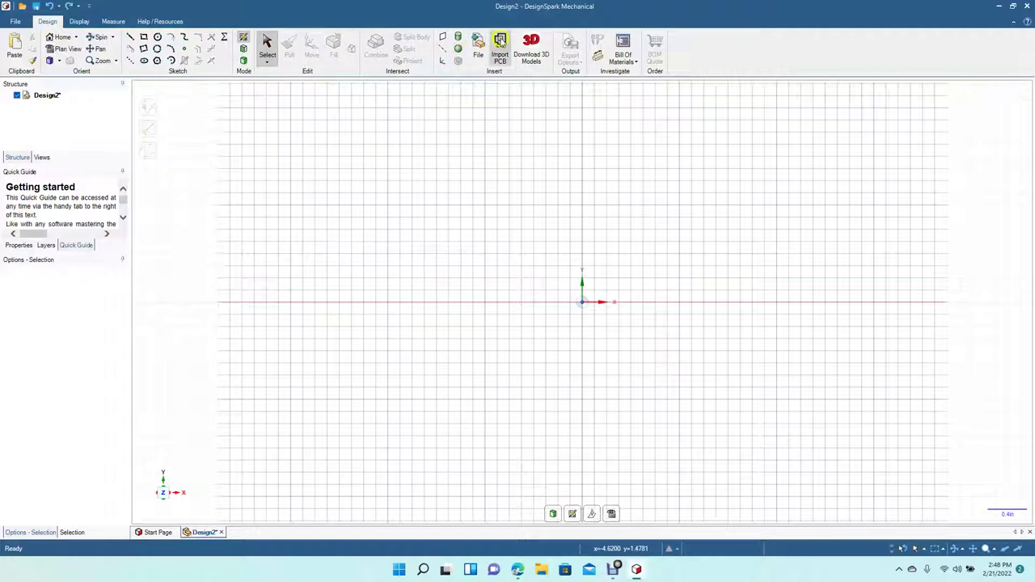
# Minimize the design window and move the hqdefault file into the first column of desktop icons.
pyautogui.click(480, 46)
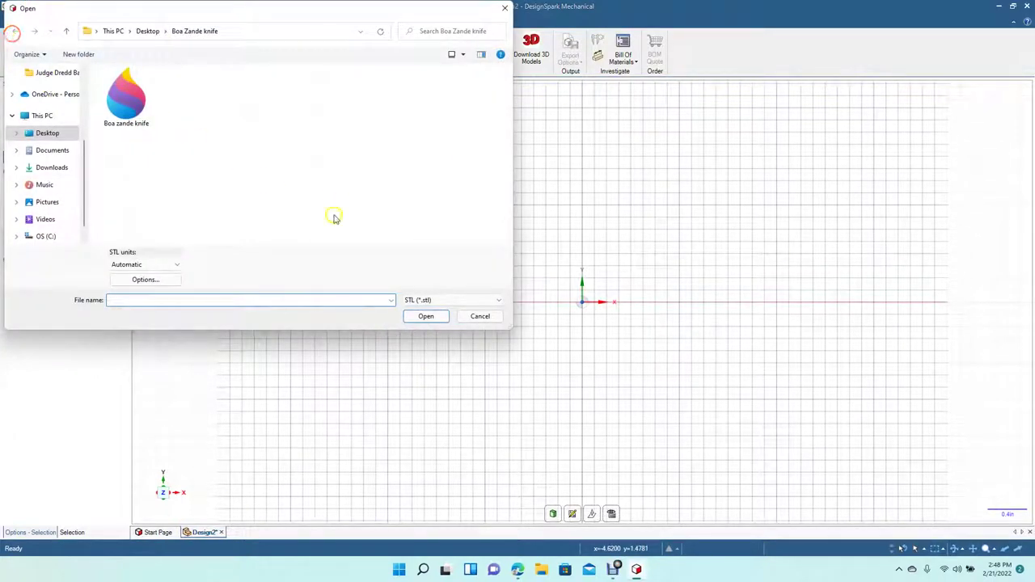
pyautogui.click(480, 317)
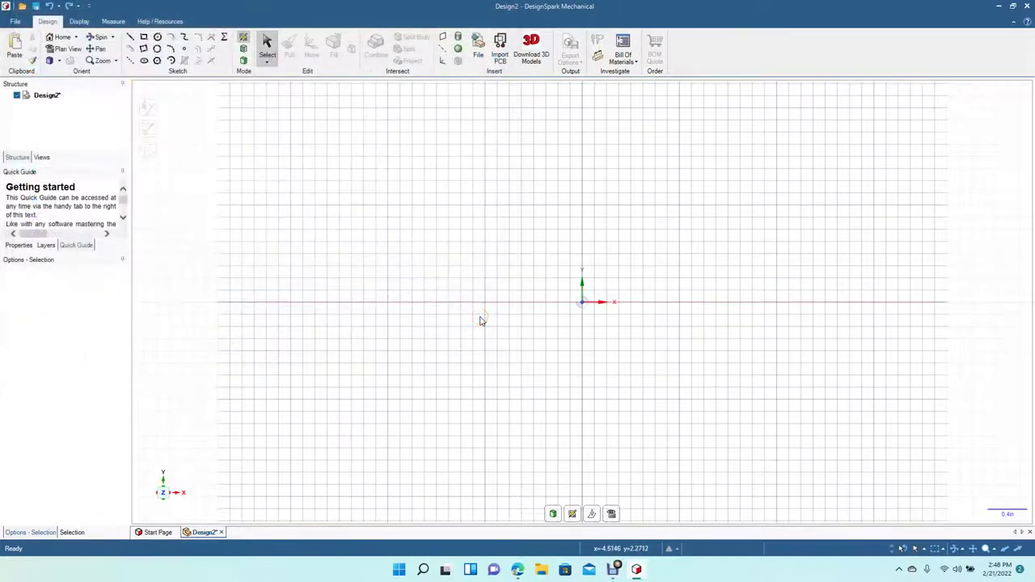
pyautogui.click(999, 7)
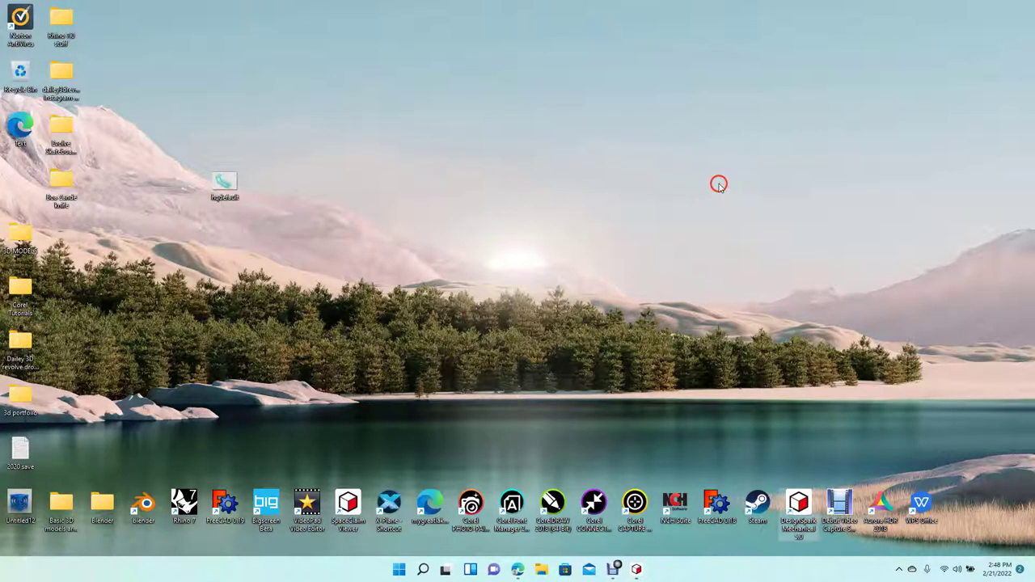
pyautogui.moveTo(226, 184); pyautogui.dragTo(19, 181)
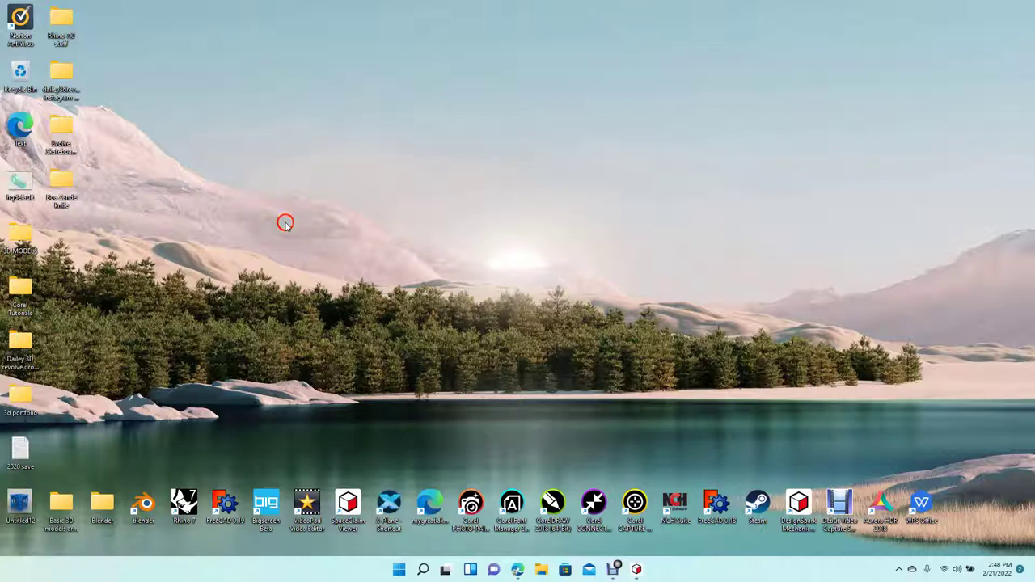
# Open CorelDRAW 2018 and create a new Letter-size document with the default settings.
pyautogui.doubleClick(553, 503)
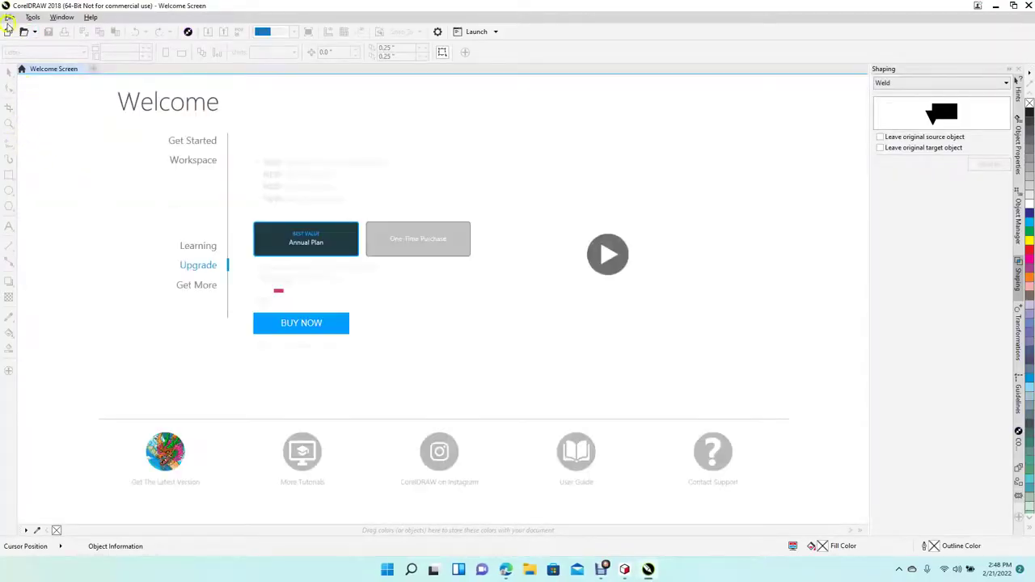
pyautogui.click(10, 17)
pyautogui.click(22, 31)
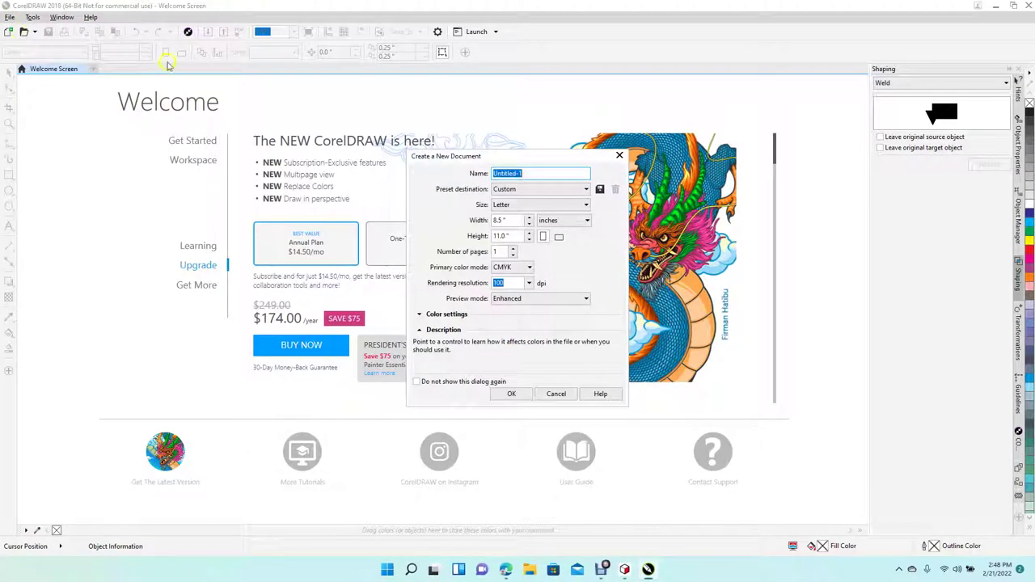
pyautogui.click(512, 395)
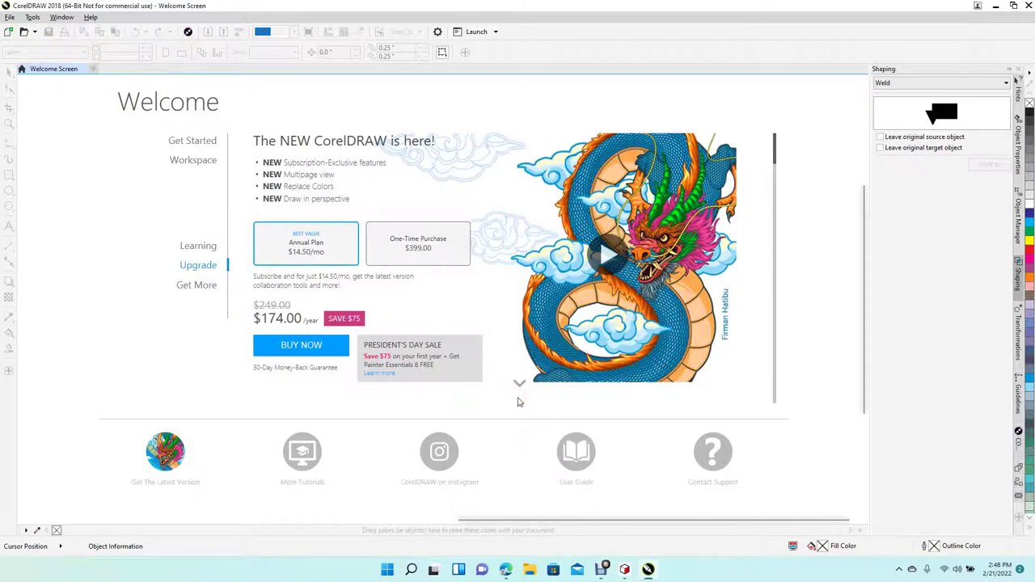
# Add the artistic text "STEP FILE" in Arial 24 pt to the page.
pyautogui.click(8, 225)
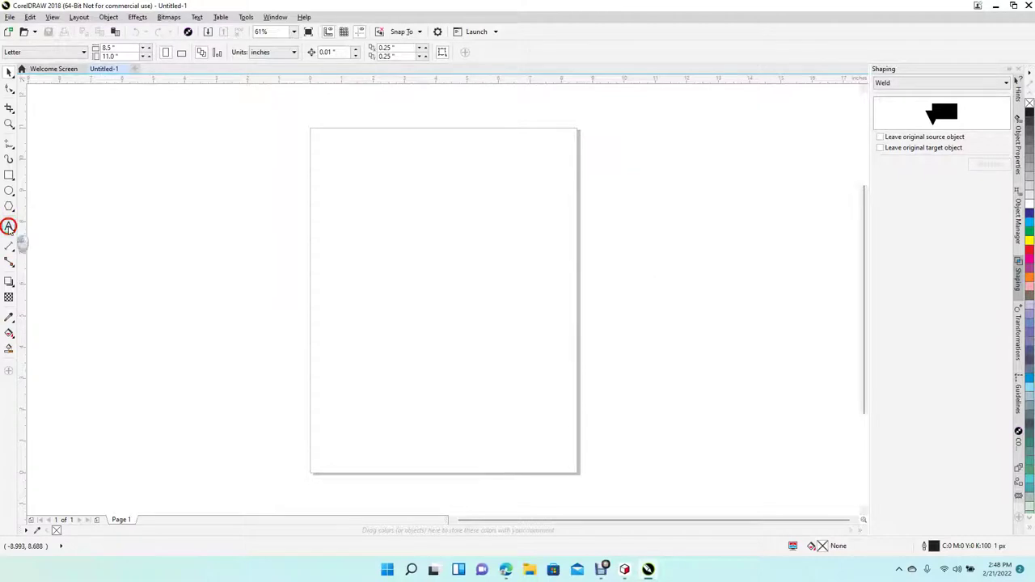
pyautogui.click(361, 269)
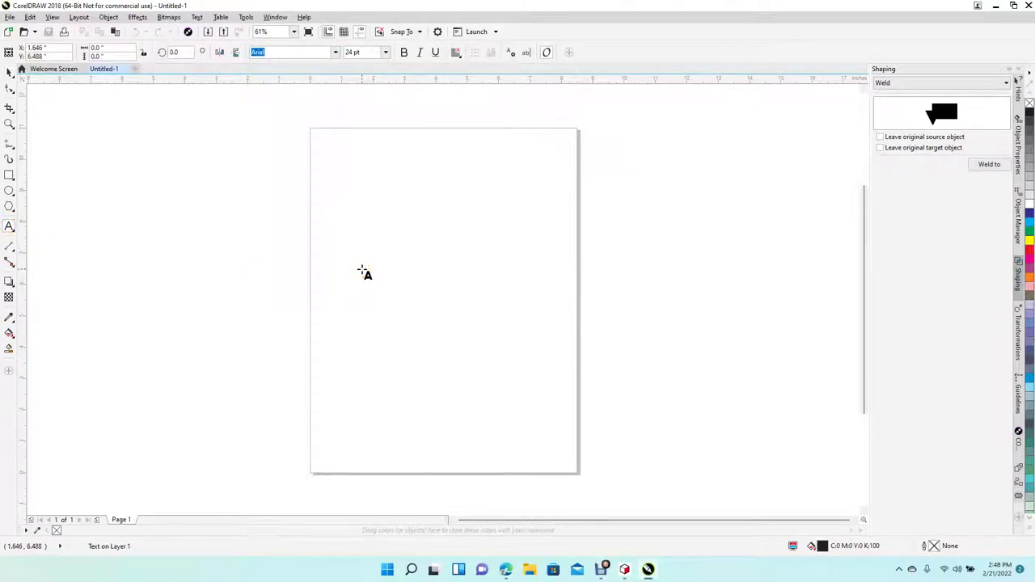
pyautogui.write('STEP FILE')
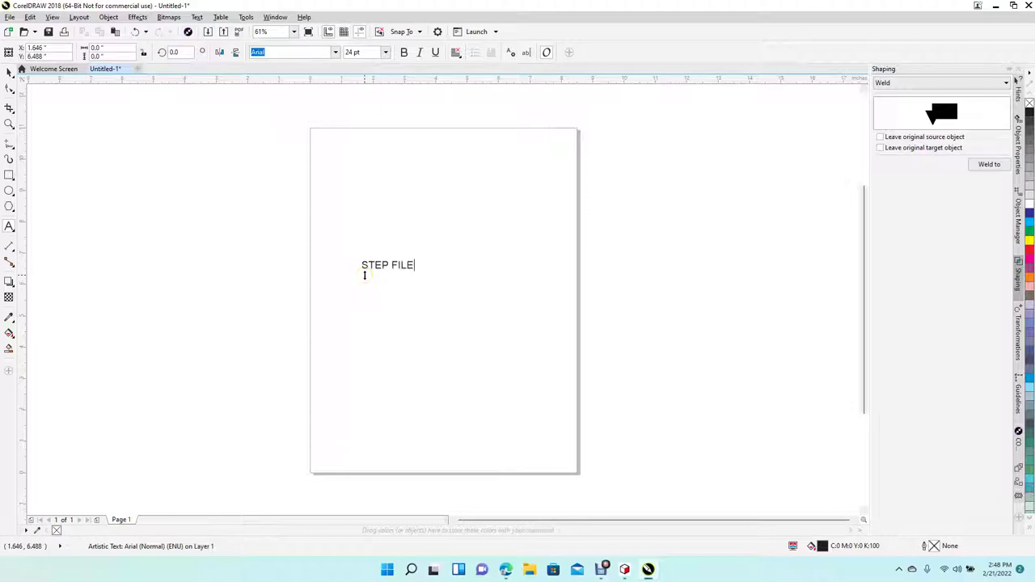
pyautogui.click(34, 47)
pyautogui.click(9, 71)
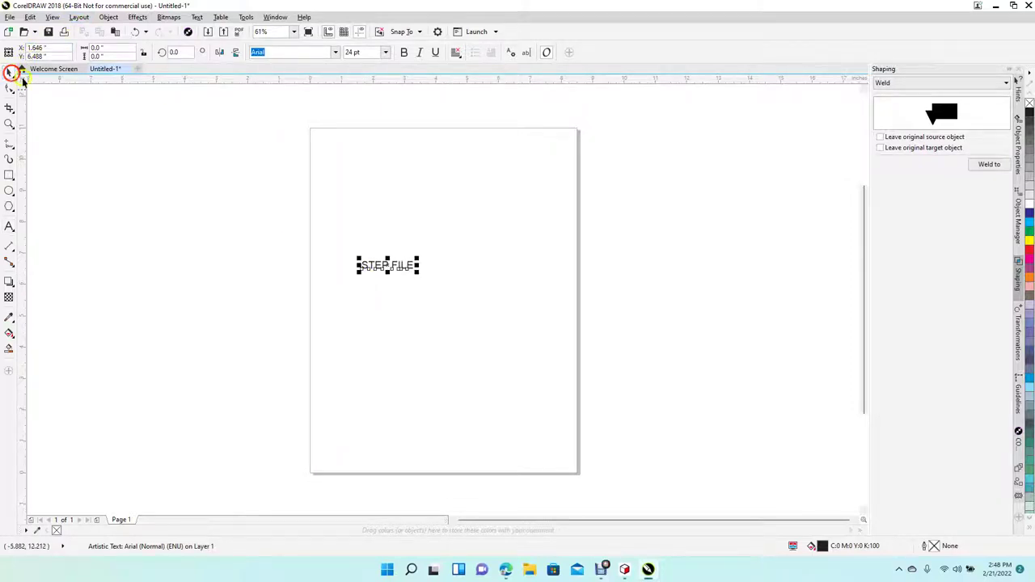
# Enlarge the STEP FILE text to about 76 pt and make it bold.
pyautogui.moveTo(420, 261); pyautogui.dragTo(529, 210)
pyautogui.moveTo(427, 263); pyautogui.dragTo(414, 261)
pyautogui.click(404, 52)
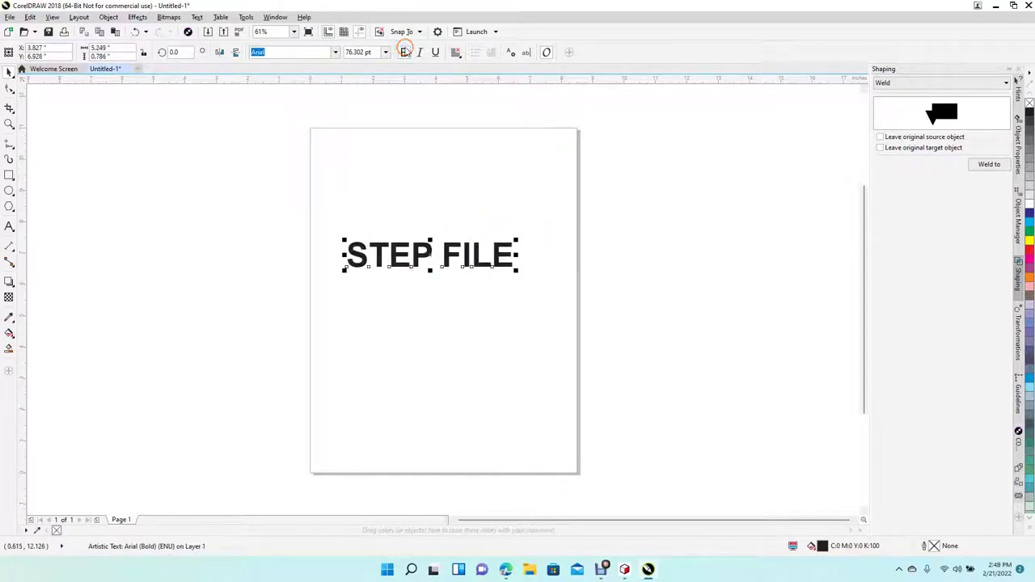
# Convert the STEP FILE text to curves.
pyautogui.click(109, 16)
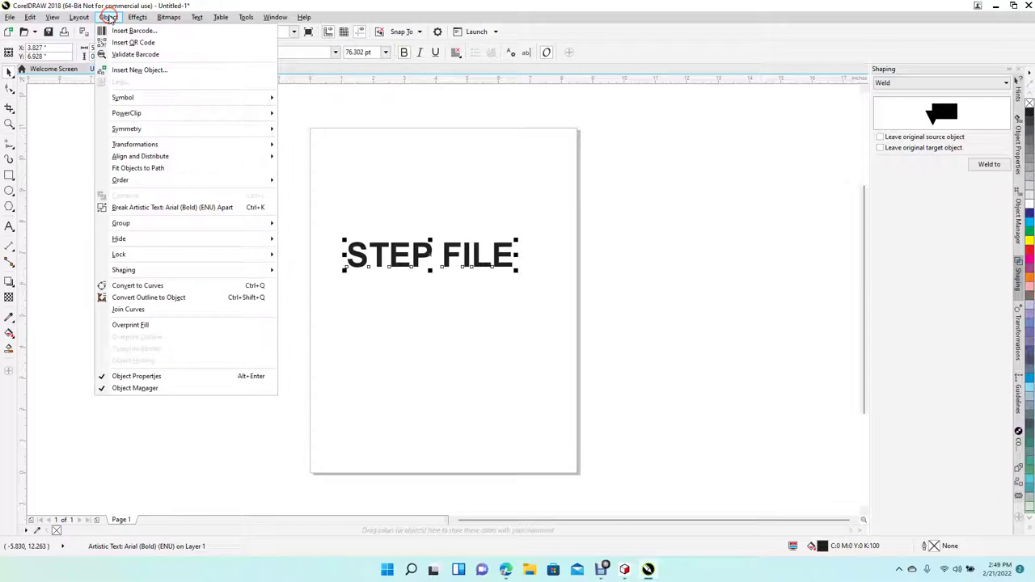
pyautogui.click(151, 286)
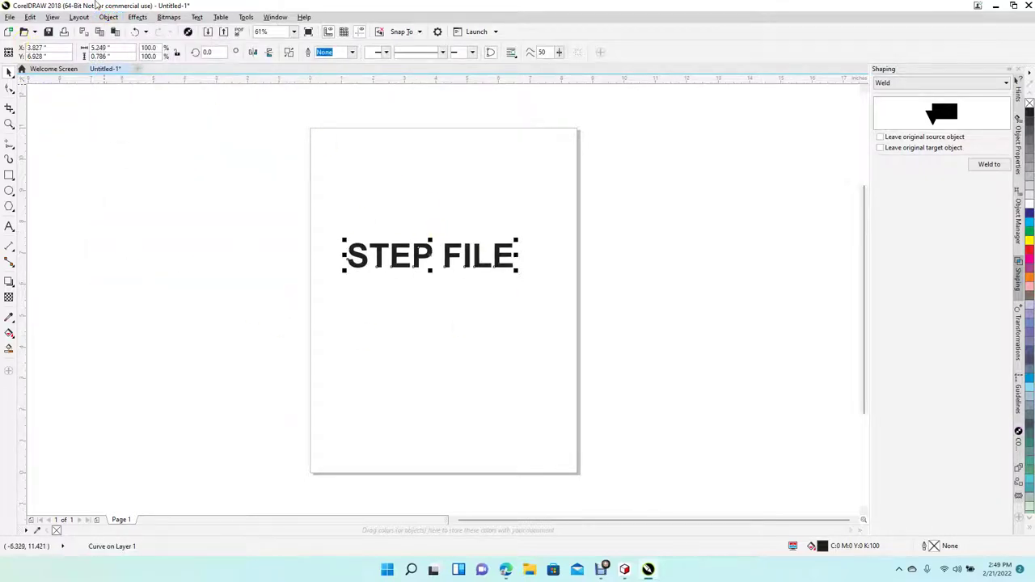
# Export the selected STEP FILE curves to the Desktop as an SVG file named Untitled-1.
pyautogui.click(9, 17)
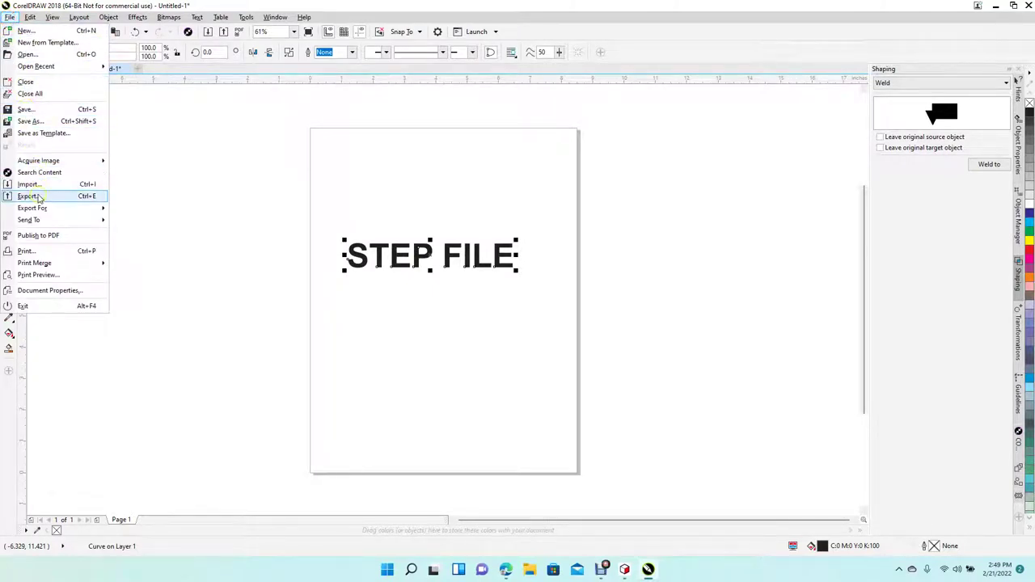
pyautogui.click(28, 196)
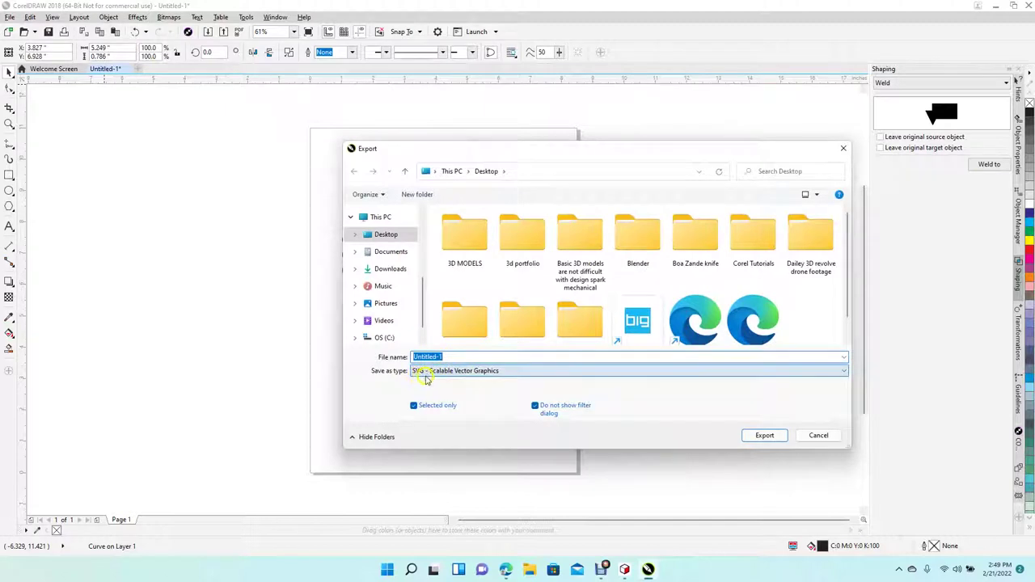
pyautogui.click(763, 435)
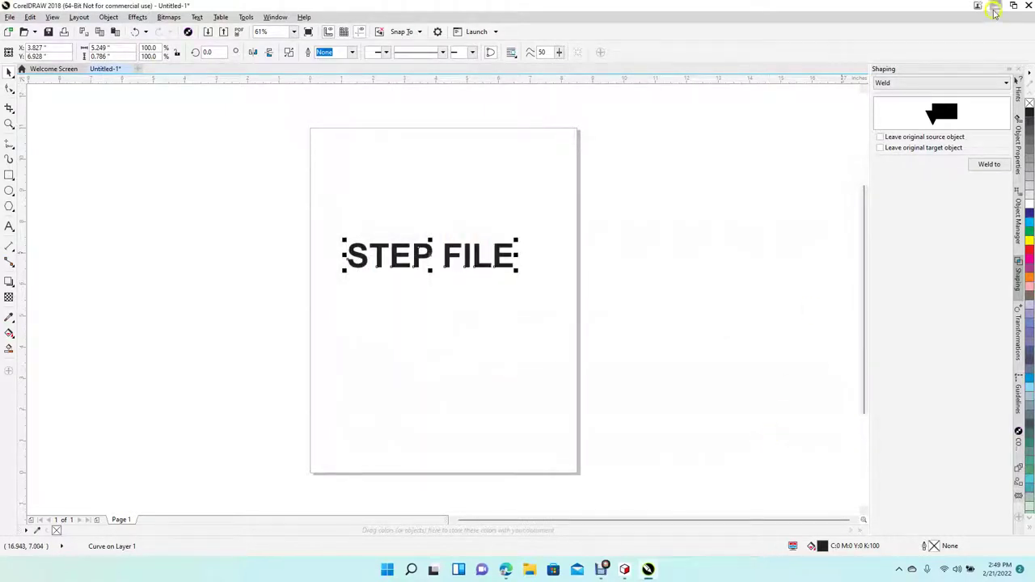
# Minimize CorelDRAW, open FreeCAD 0.18 so the desktop files stay reachable, and create a new document.
pyautogui.click(995, 7)
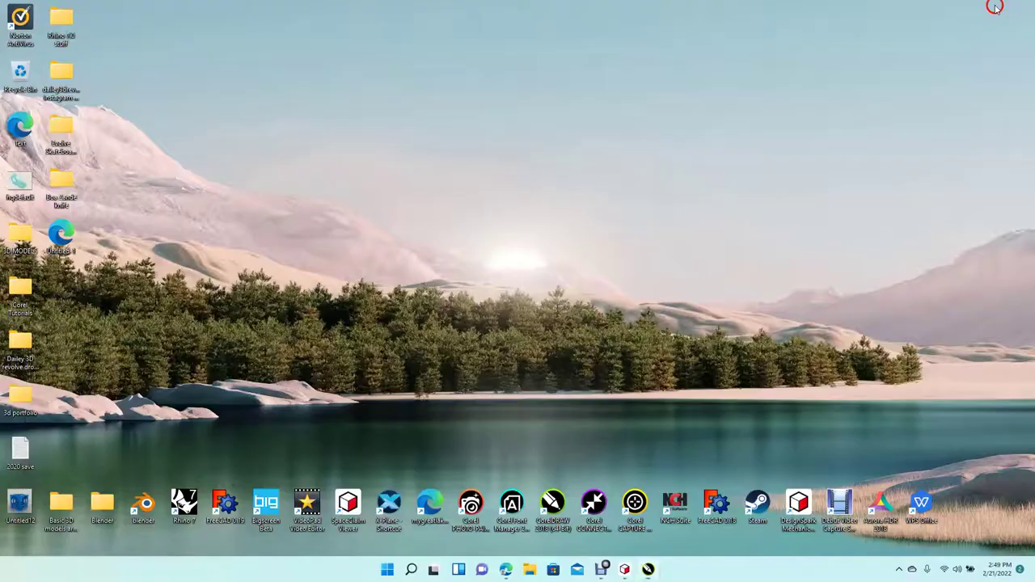
pyautogui.doubleClick(715, 503)
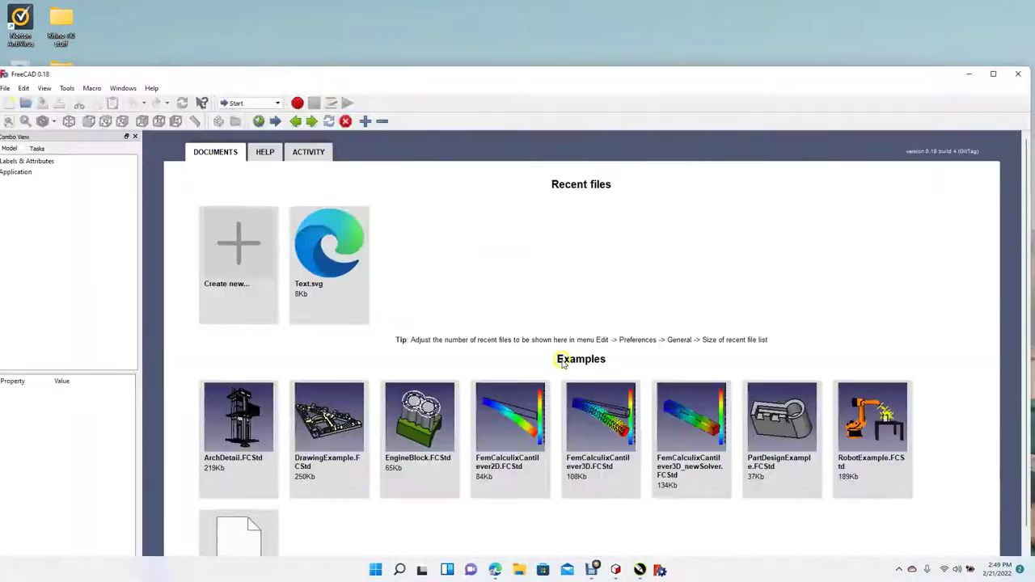
pyautogui.moveTo(250, 73); pyautogui.dragTo(421, 49)
pyautogui.click(400, 229)
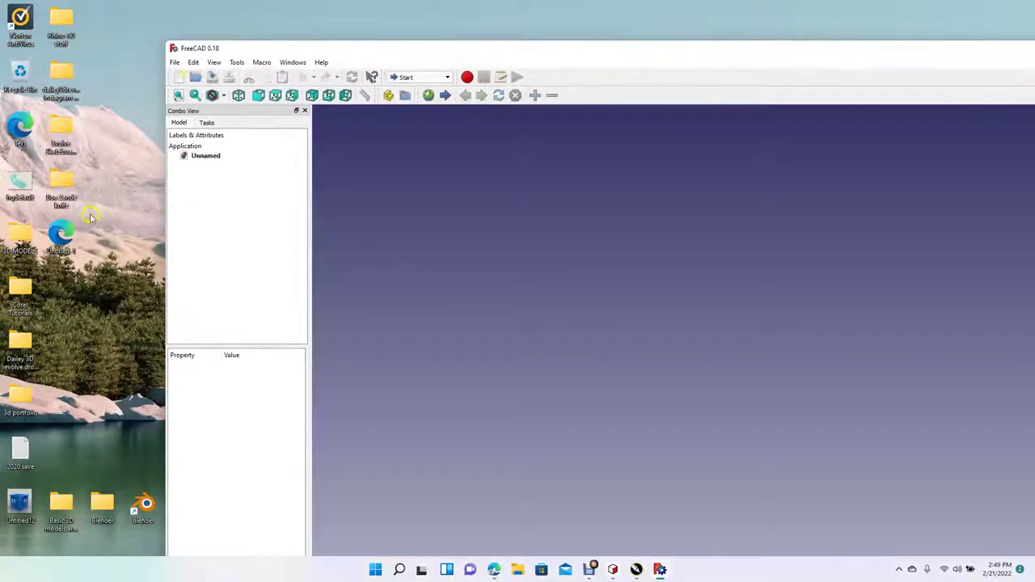
# Import the Untitled-1 SVG from the desktop into the new document as geometry (importSVG).
pyautogui.moveTo(62, 233); pyautogui.dragTo(529, 264)
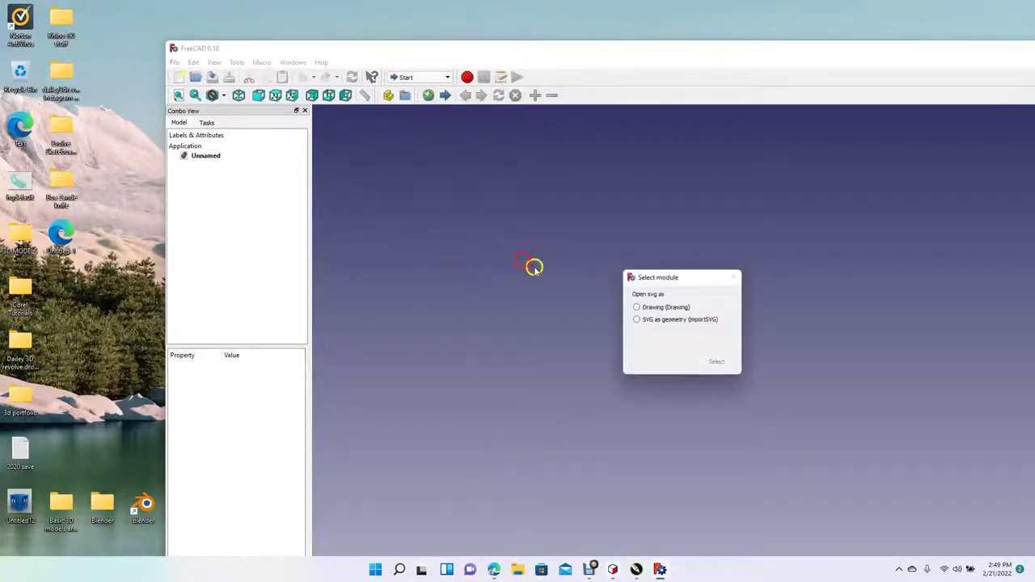
pyautogui.click(660, 319)
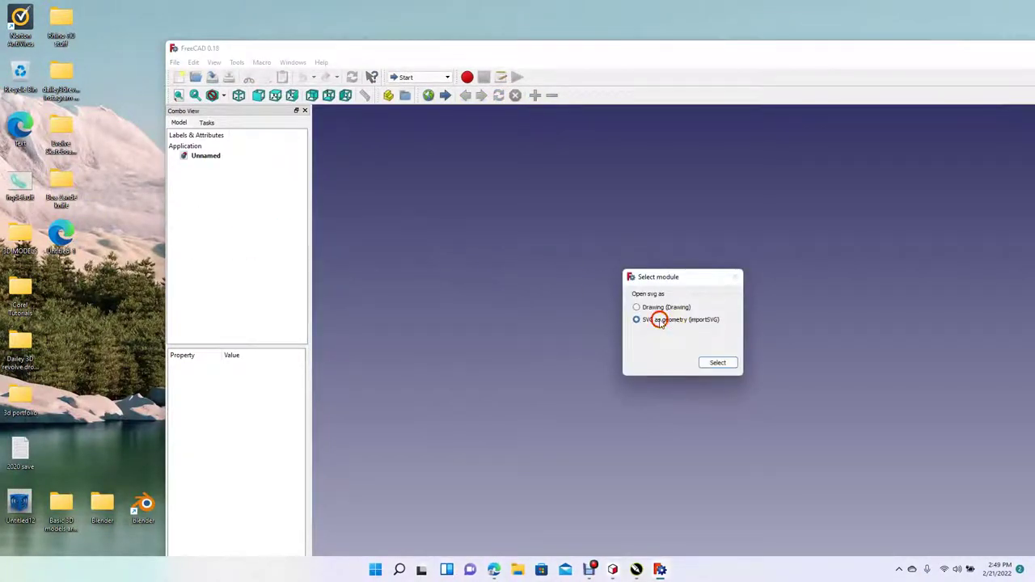
pyautogui.click(717, 363)
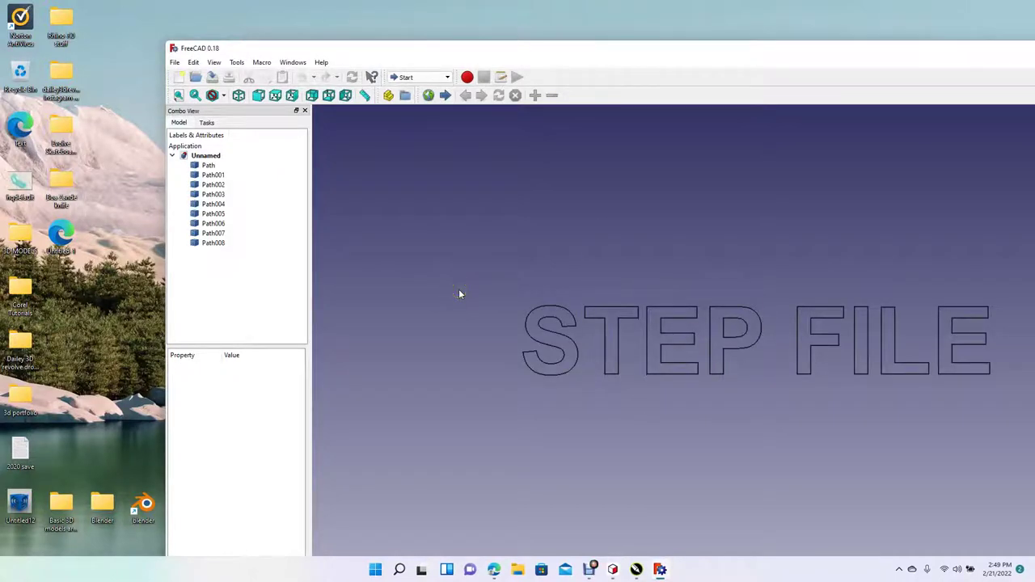
# Export all the lettering paths to the Desktop as a STEP with colors file named TEST.
pyautogui.hotkey('ctrl', 'a')
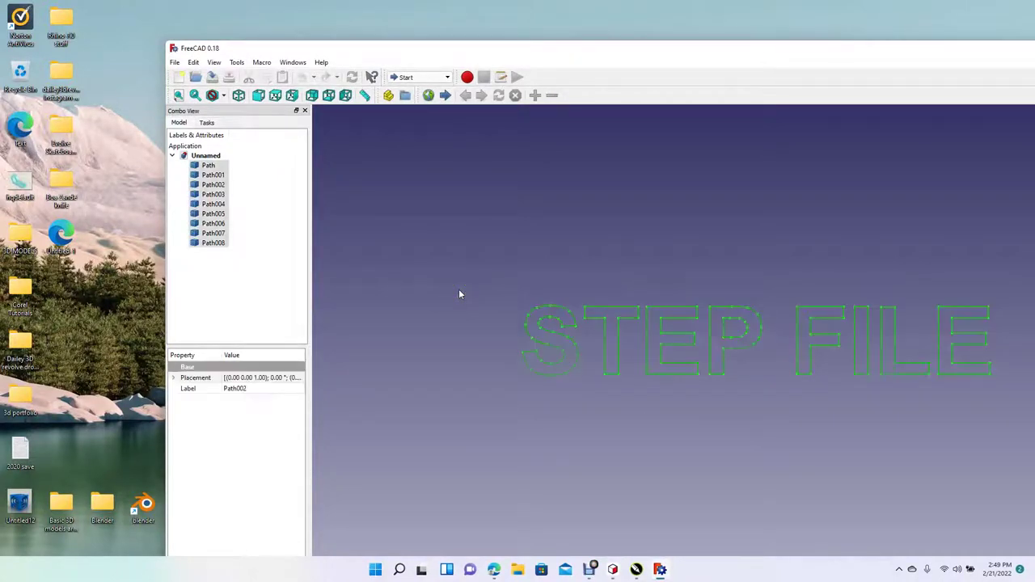
pyautogui.click(174, 63)
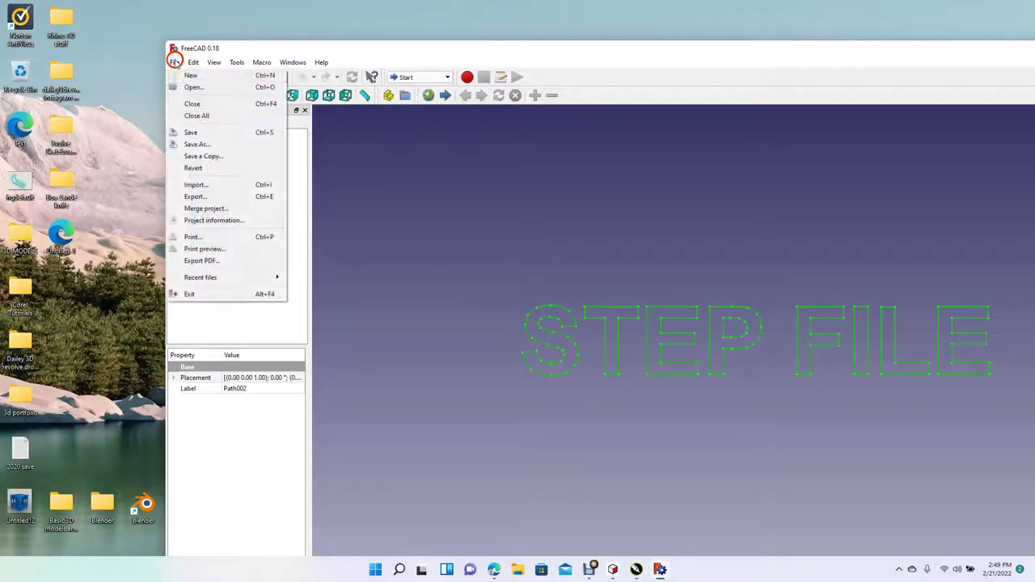
pyautogui.click(206, 195)
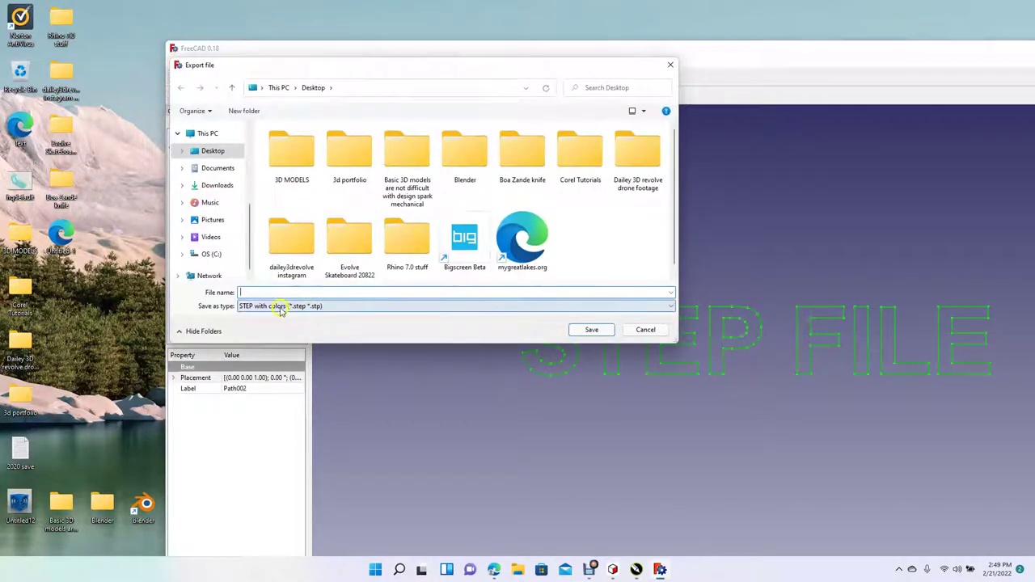
pyautogui.click(253, 292)
pyautogui.write('TEST')
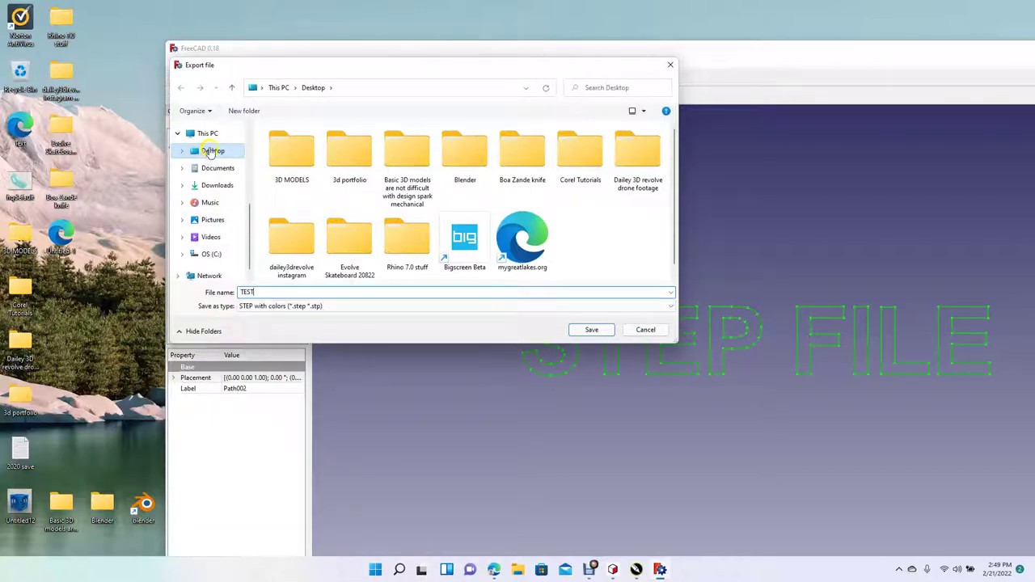
pyautogui.click(591, 329)
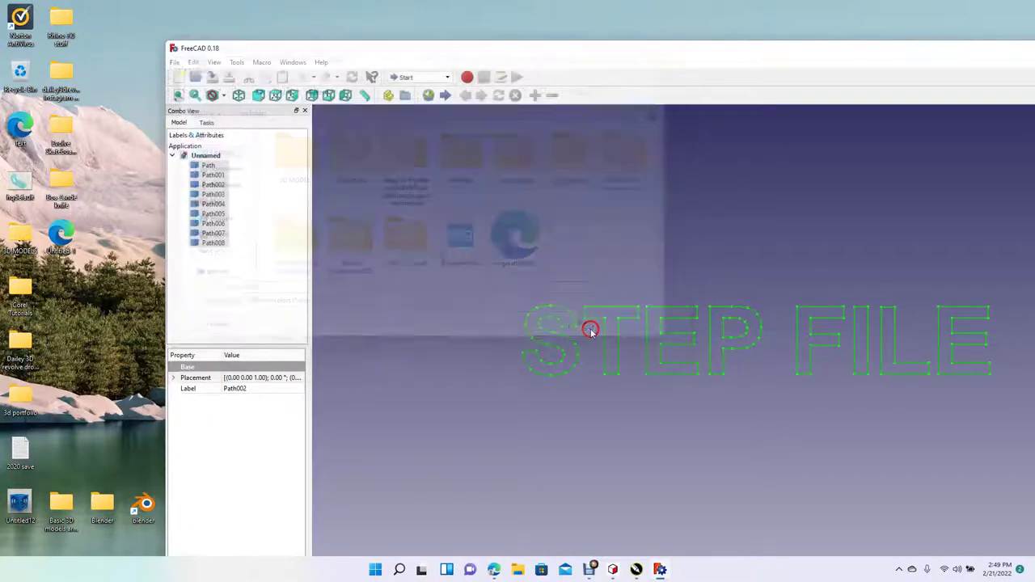
# Switch to DesignSpark Mechanical and insert TEST.step from the Desktop at the sketch origin, filtering for STEP files.
pyautogui.click(614, 570)
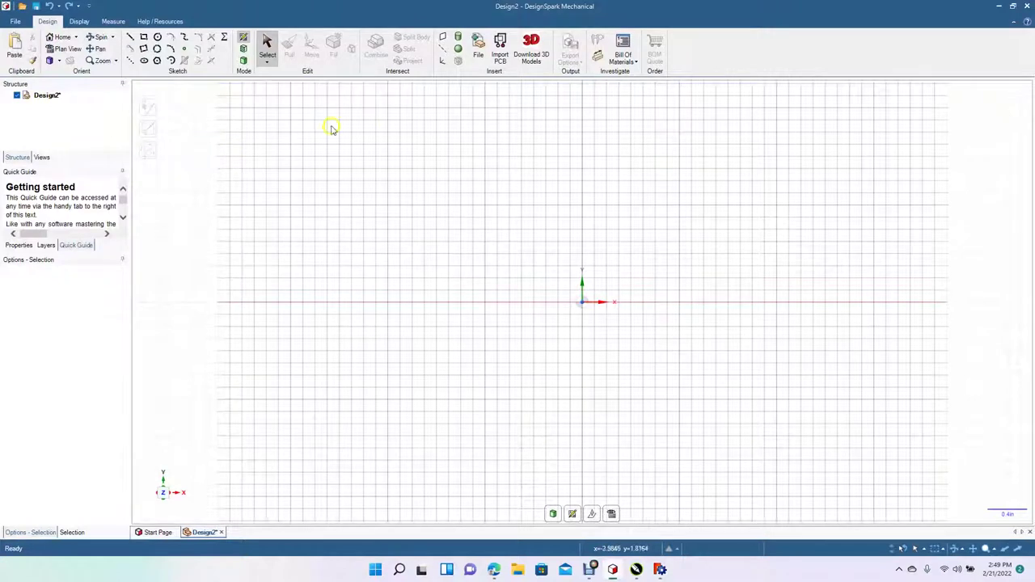
pyautogui.click(478, 54)
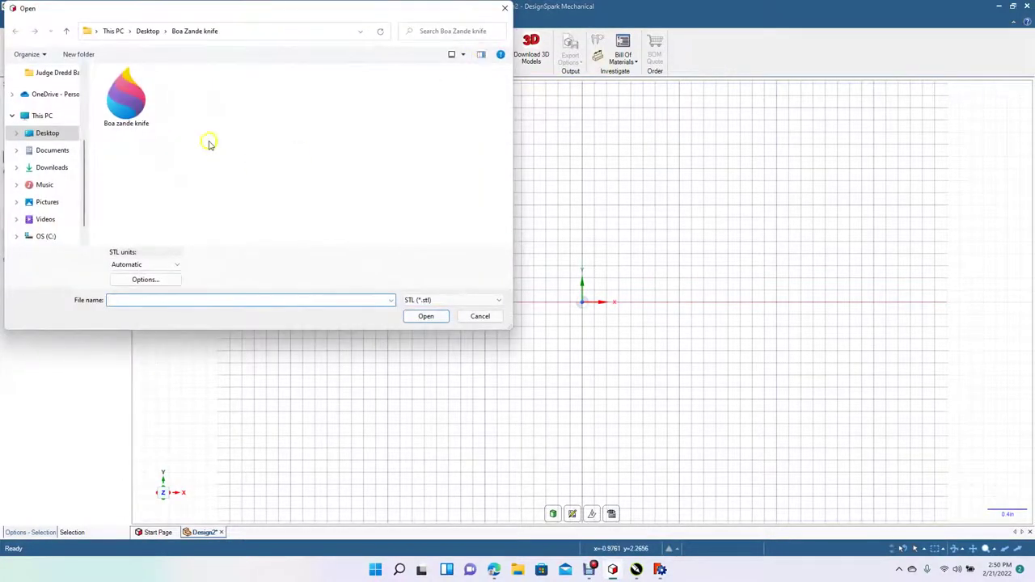
pyautogui.click(49, 134)
pyautogui.click(444, 300)
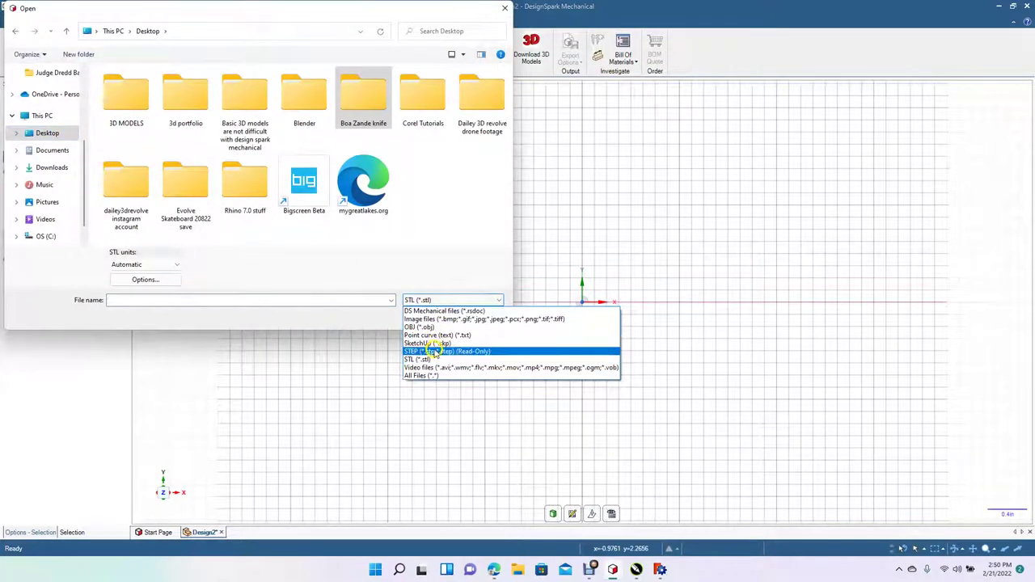
pyautogui.click(431, 350)
pyautogui.doubleClick(420, 199)
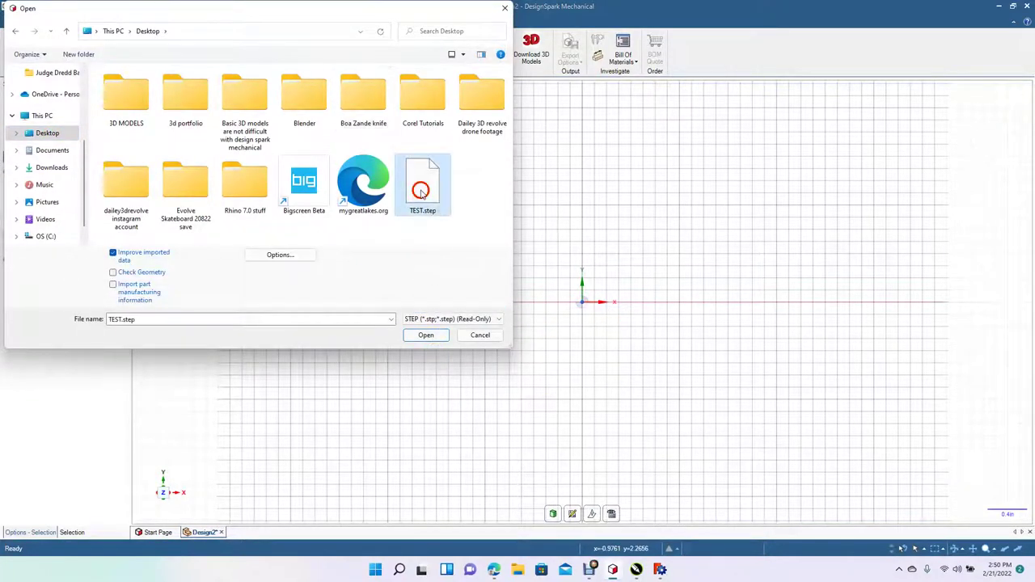
pyautogui.click(586, 300)
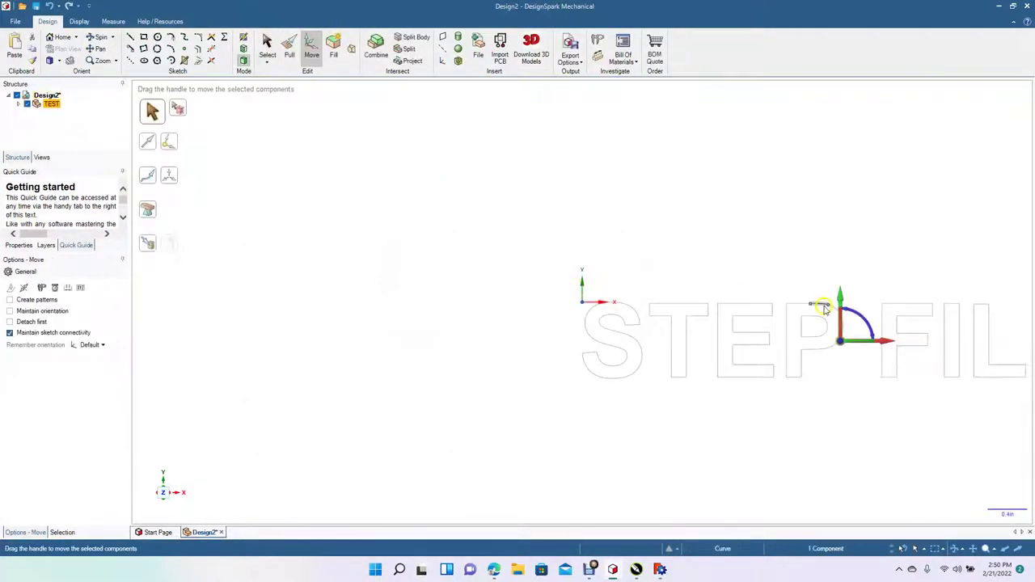
# Select all the STEP FILE outline curves and fill them into faces.
pyautogui.moveTo(489, 227); pyautogui.dragTo(1030, 450)
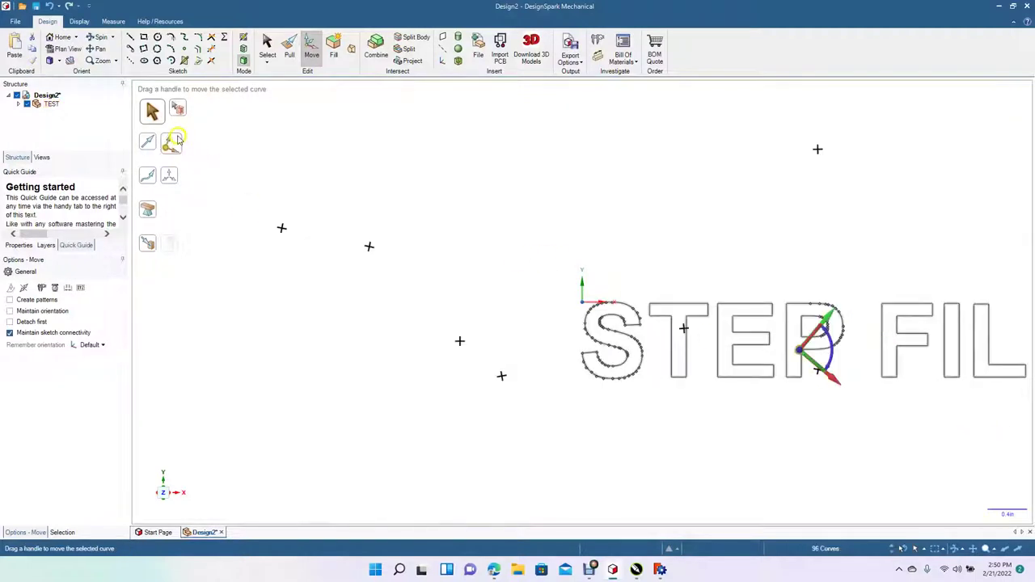
pyautogui.click(100, 48)
pyautogui.moveTo(474, 199); pyautogui.dragTo(286, 191)
pyautogui.click(267, 47)
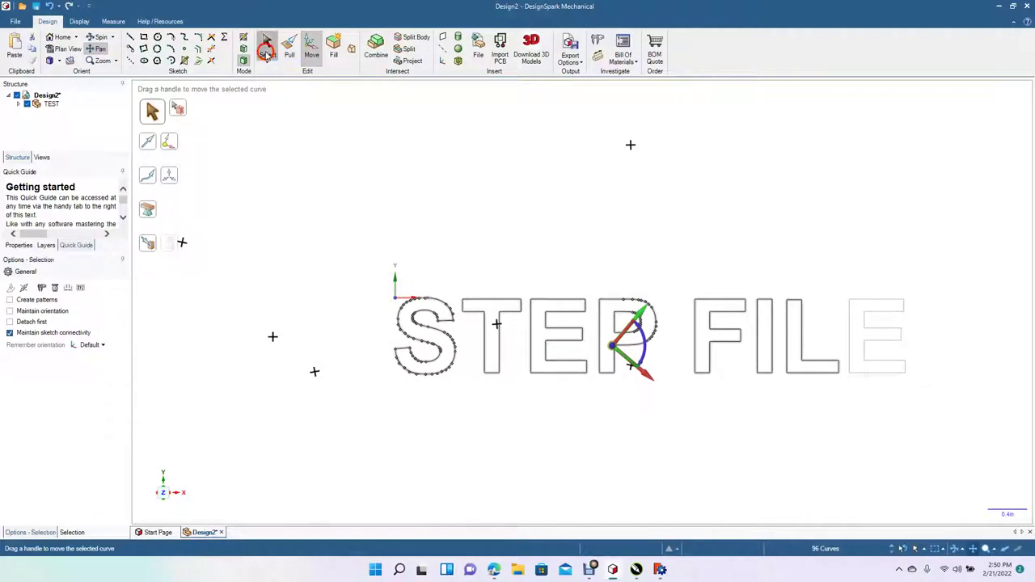
pyautogui.moveTo(287, 237); pyautogui.dragTo(981, 435)
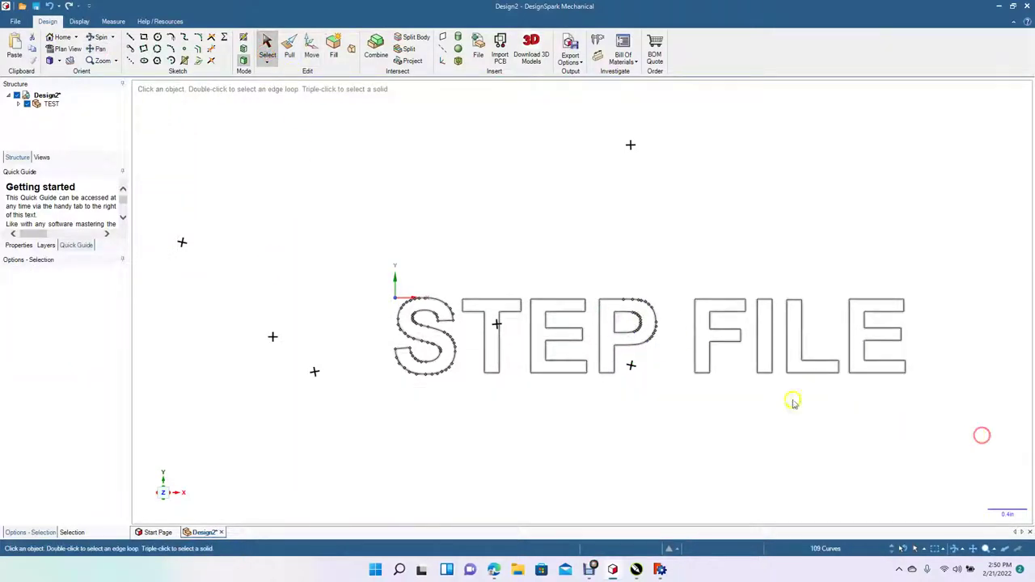
pyautogui.click(335, 52)
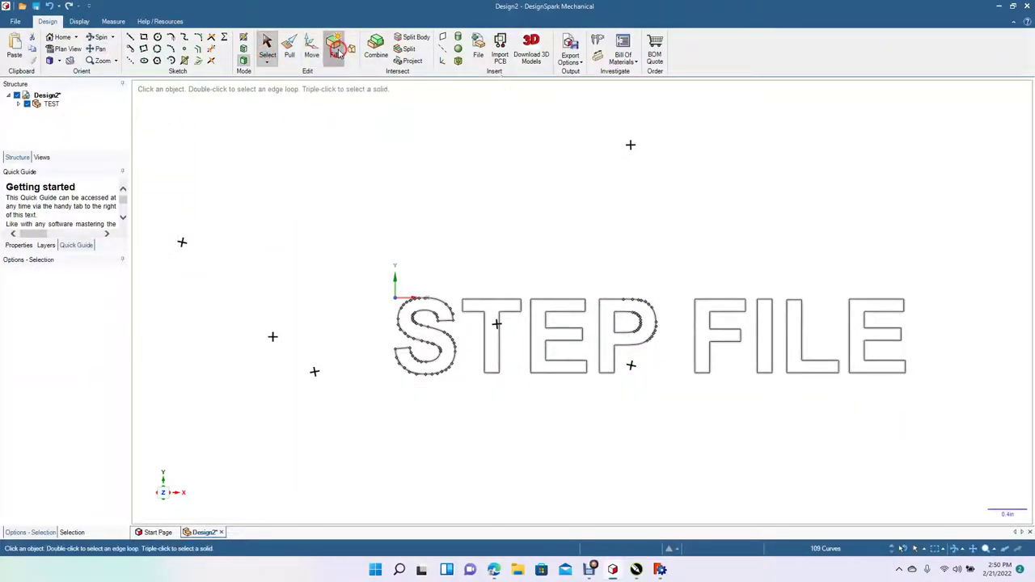
# Try to extrude only the letter S into a solid with Pull.
pyautogui.click(98, 37)
pyautogui.moveTo(490, 168); pyautogui.dragTo(423, 185)
pyautogui.press('p')
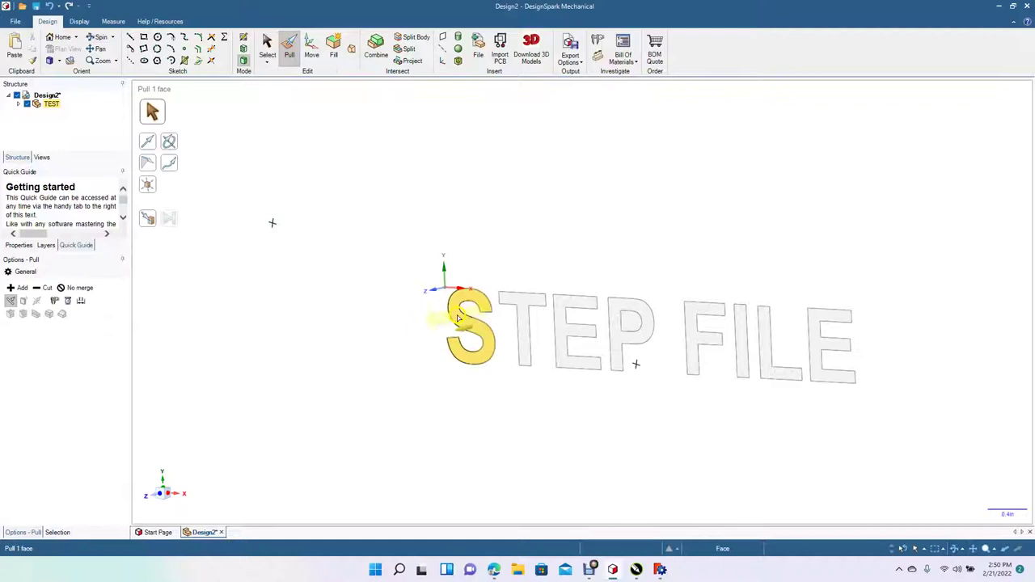
pyautogui.moveTo(457, 316); pyautogui.dragTo(575, 197)
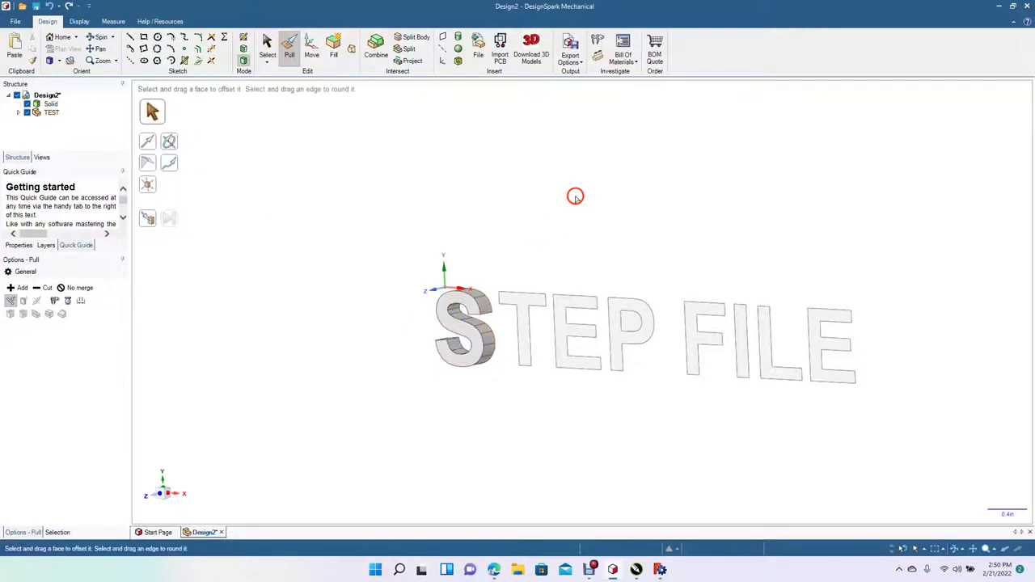
pyautogui.hotkey('ctrl', 'z')
# Select all the letter faces and pull them together into solid 3D lettering, keeping the hole in the P open.
pyautogui.moveTo(383, 243); pyautogui.dragTo(968, 455)
pyautogui.click(289, 53)
pyautogui.moveTo(524, 309); pyautogui.dragTo(520, 307)
pyautogui.click(574, 260)
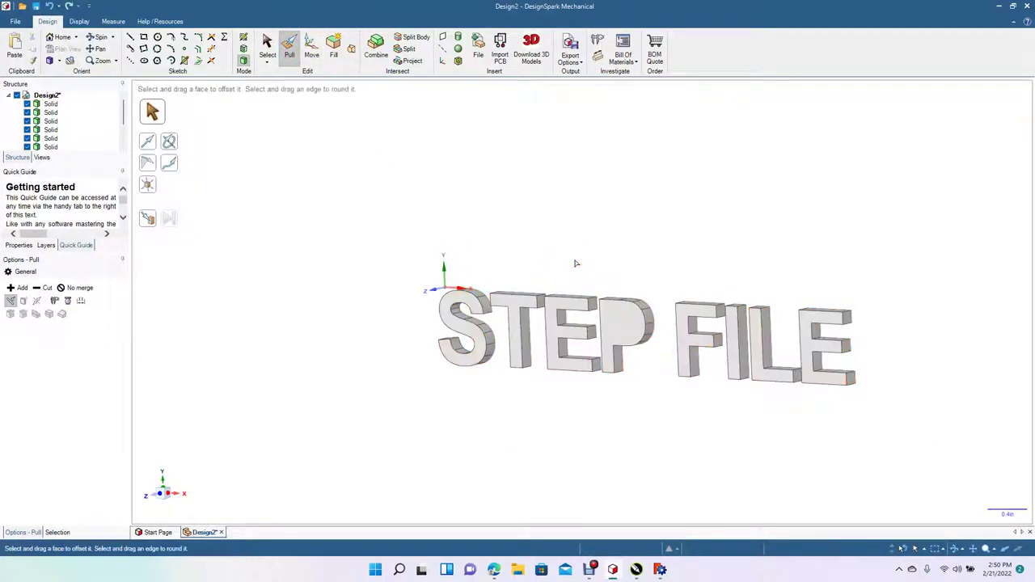
pyautogui.hotkey('ctrl', 'z')
pyautogui.moveTo(626, 330); pyautogui.dragTo(631, 326)
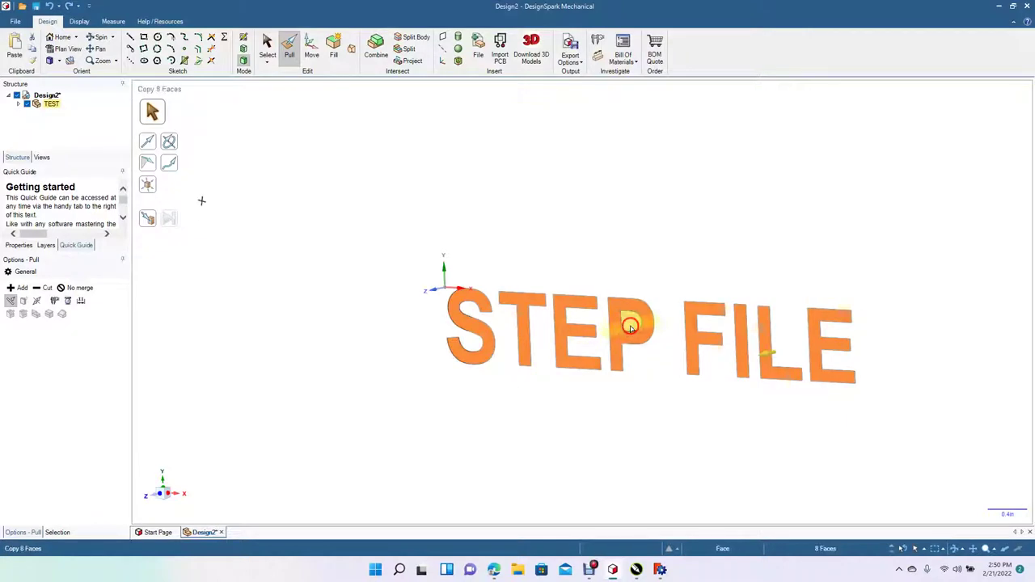
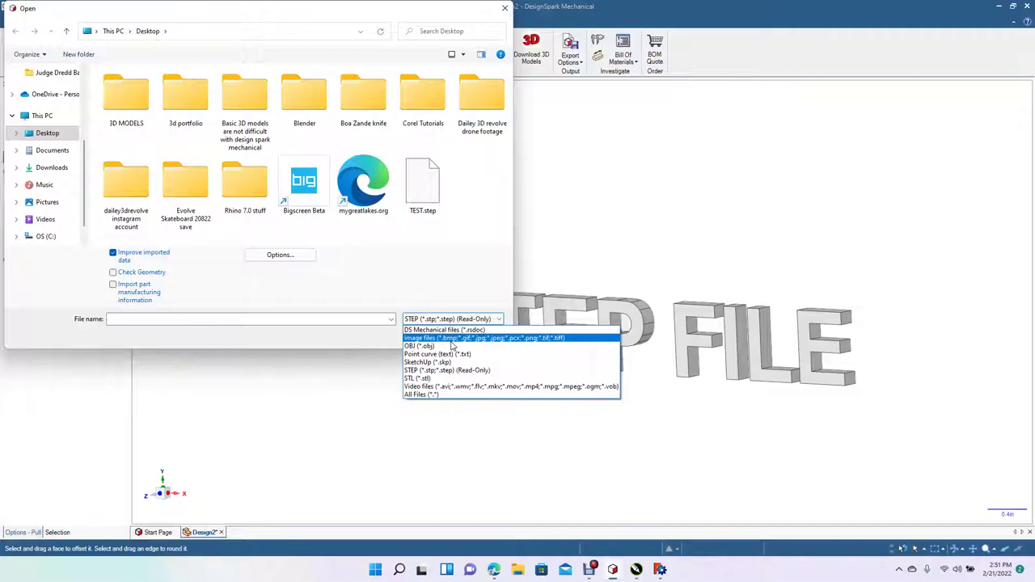
# Cancel the file insertion and delete the solid STEP FILE lettering from the design.
pyautogui.click(640, 216)
pyautogui.click(482, 335)
pyautogui.moveTo(401, 260); pyautogui.dragTo(963, 461)
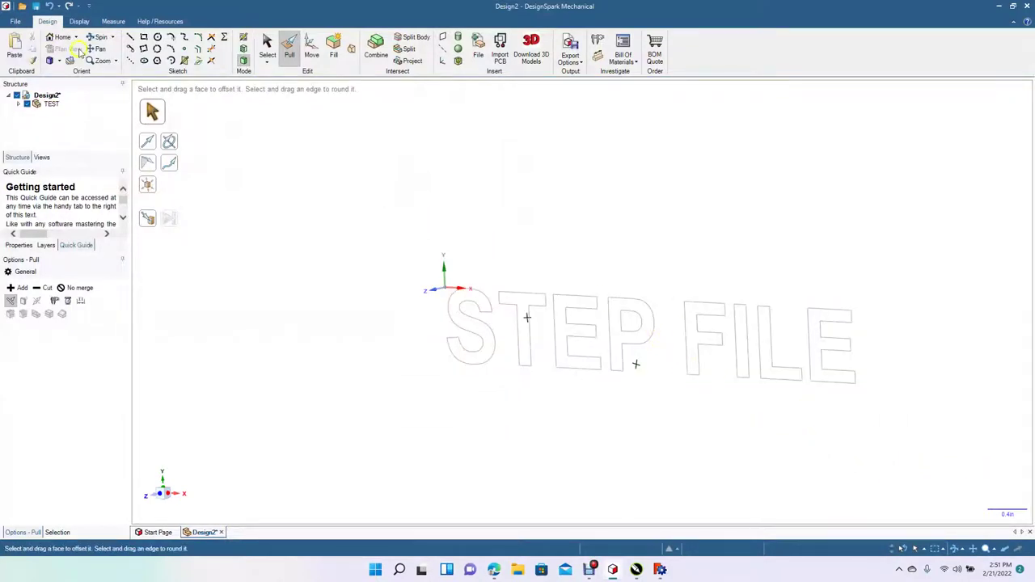
# Create a new design and set its sketch grid to plan view.
pyautogui.click(16, 21)
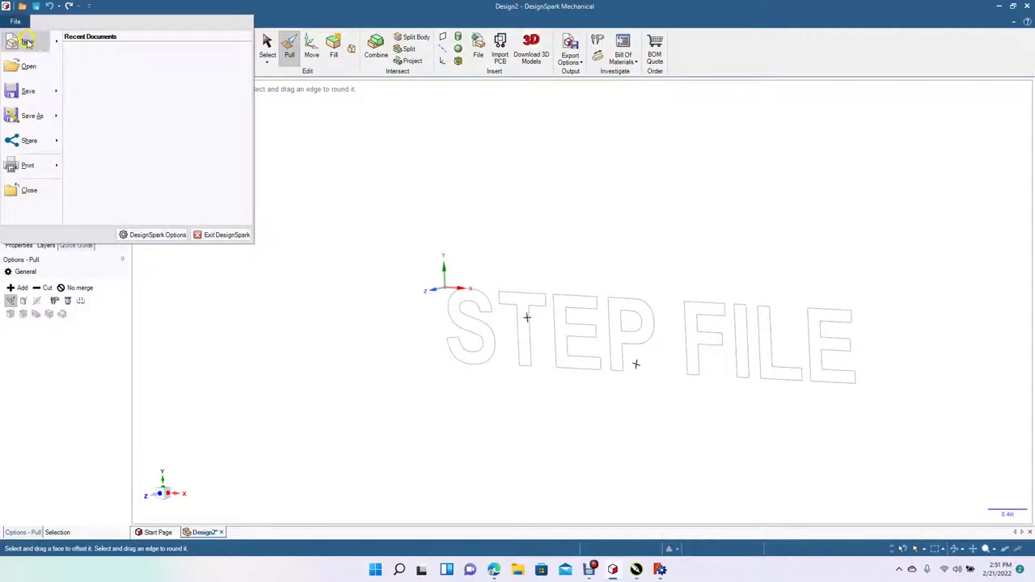
pyautogui.moveTo(40, 44)
pyautogui.click(87, 54)
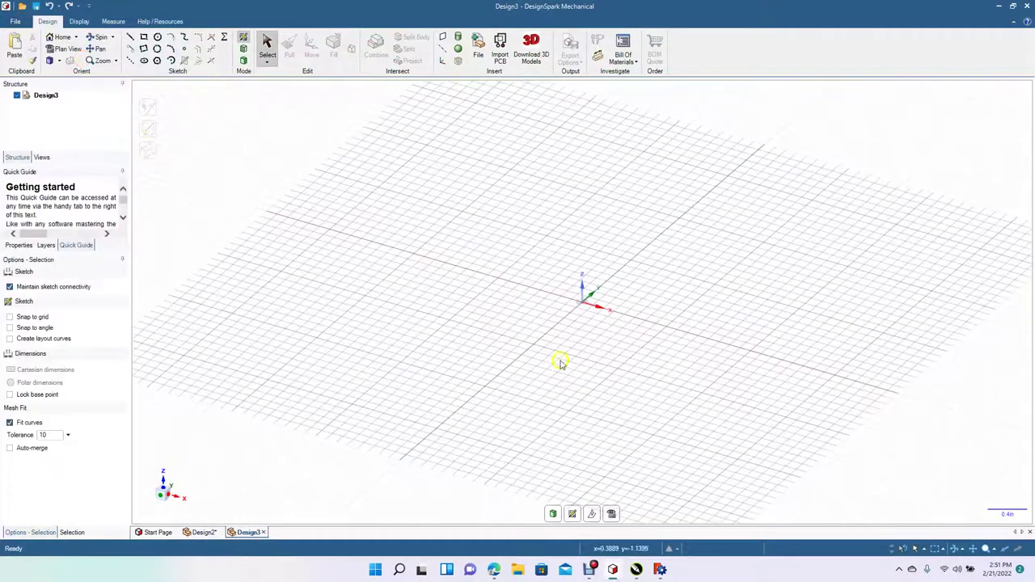
pyautogui.click(611, 513)
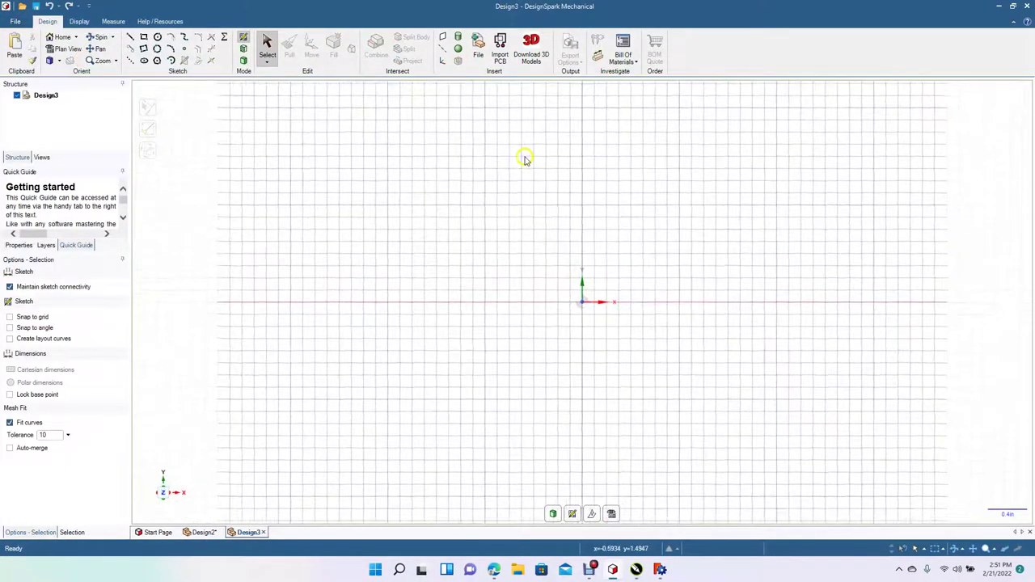
# Insert the hqdefault image file from the Desktop and place it on the sketch grid over the origin.
pyautogui.click(480, 53)
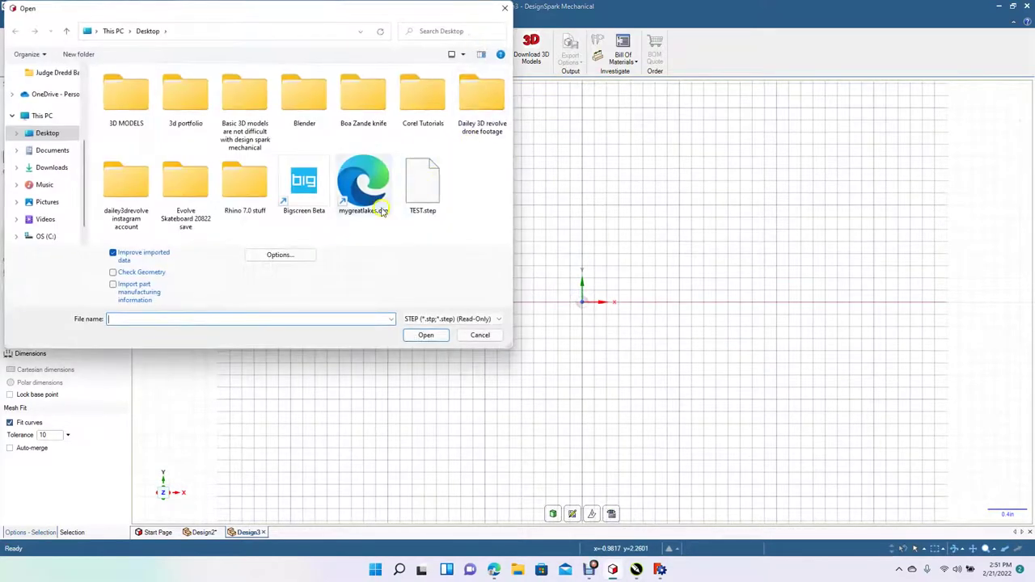
pyautogui.click(440, 319)
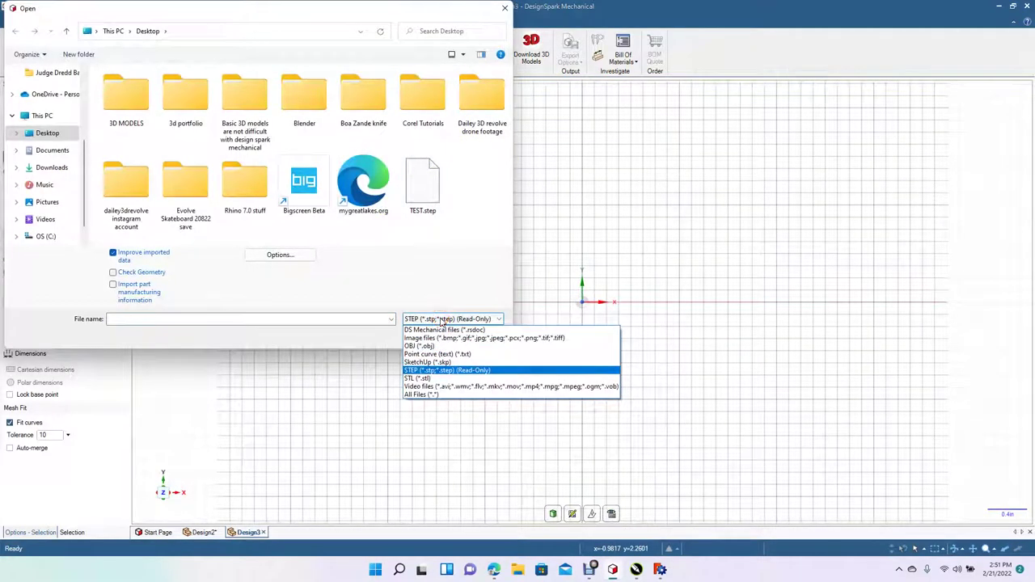
pyautogui.click(441, 337)
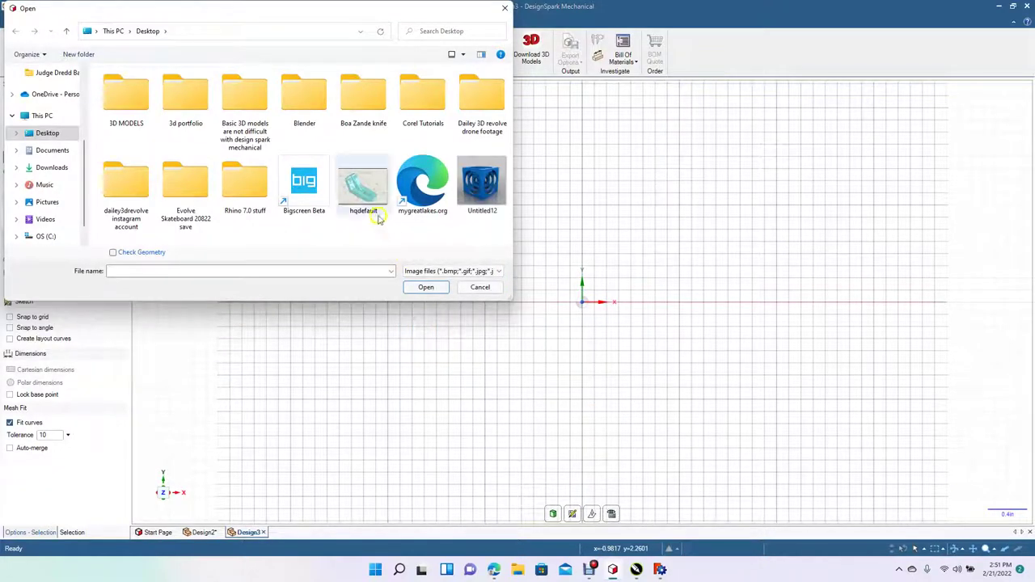
pyautogui.doubleClick(363, 194)
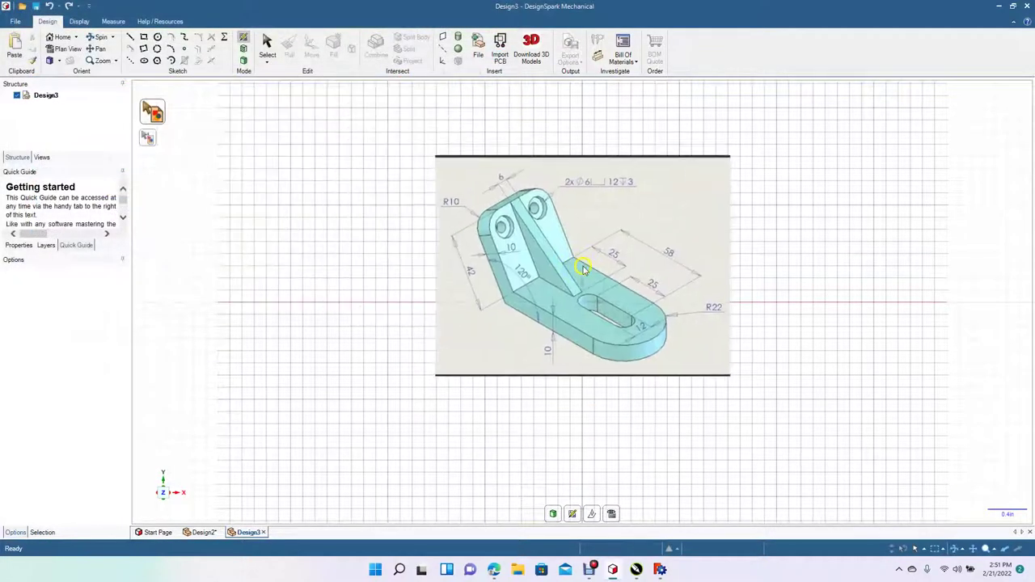
pyautogui.click(583, 267)
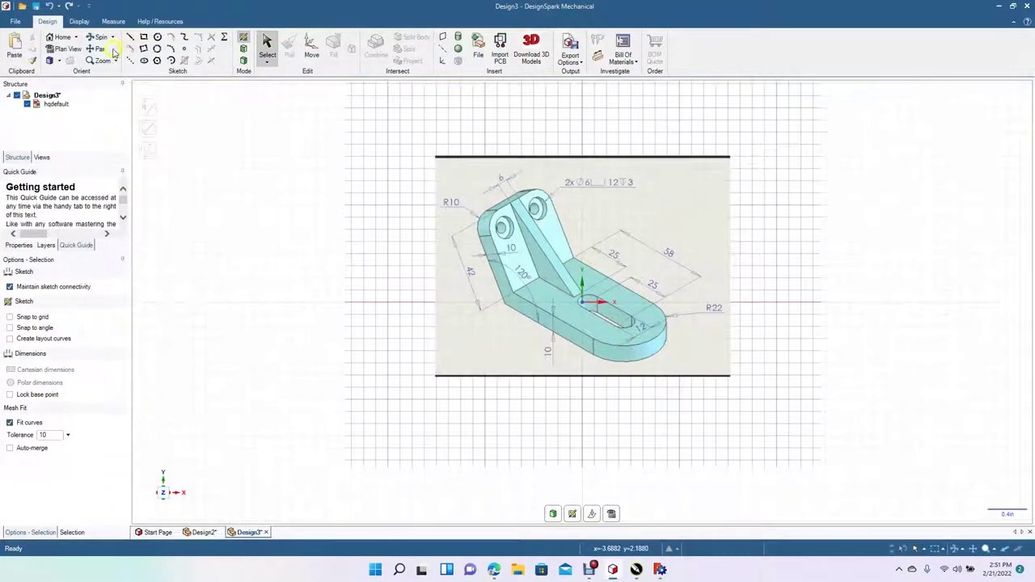
# Insert the Futuristic Grenade image from the 3d portfolio folder and place it beside the bracket image.
pyautogui.click(478, 46)
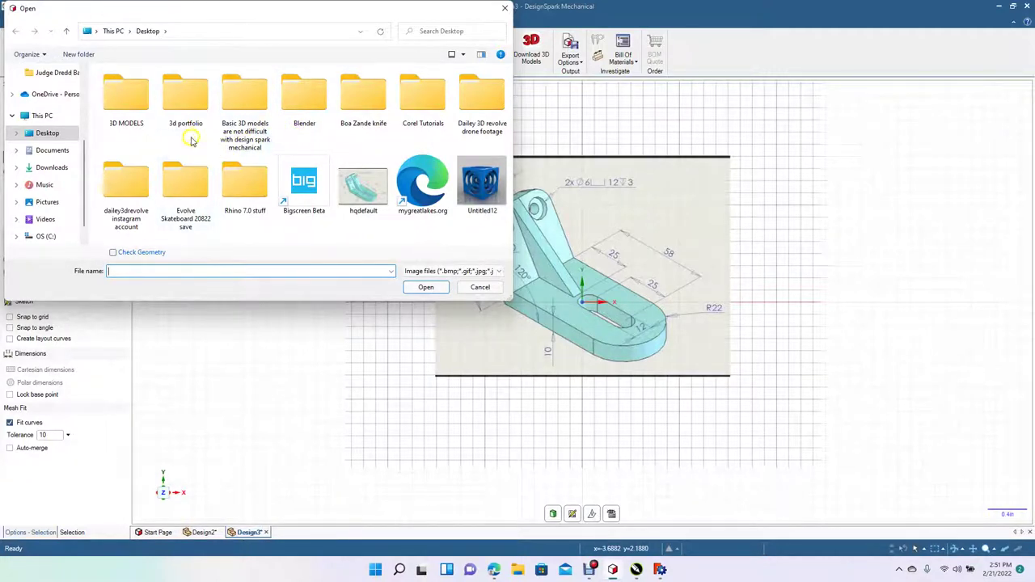
pyautogui.doubleClick(188, 100)
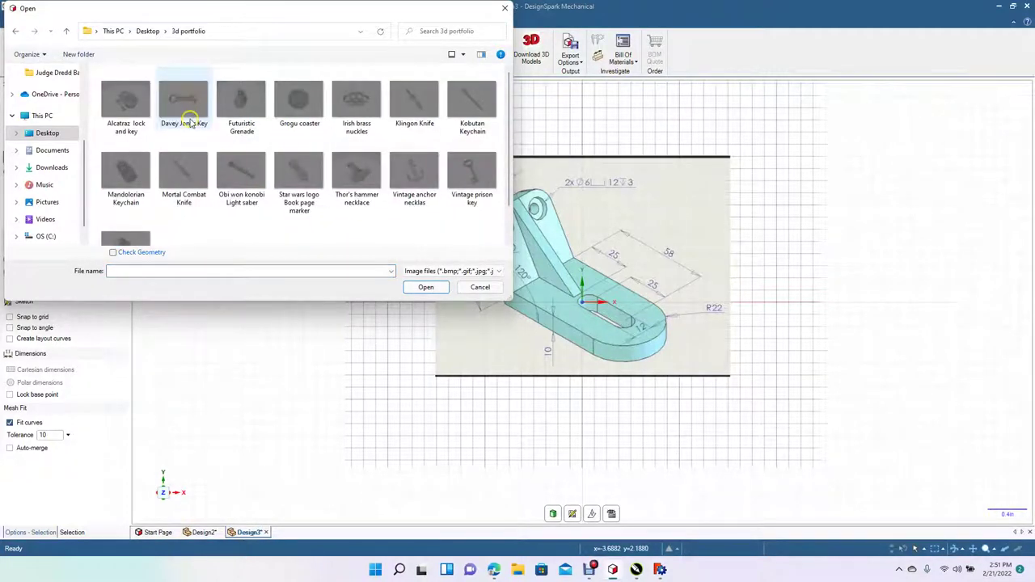
pyautogui.doubleClick(240, 108)
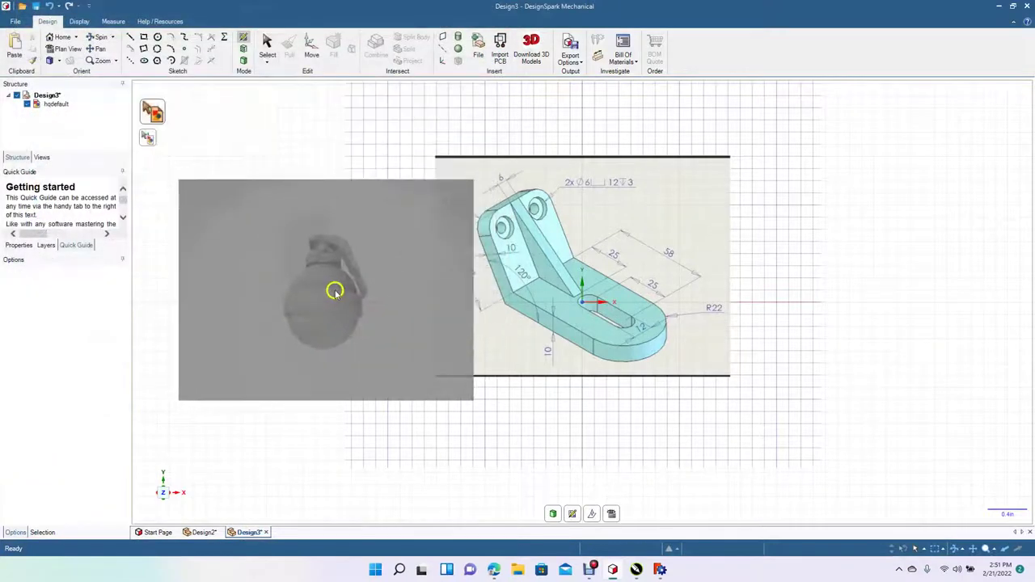
pyautogui.click(309, 296)
# Delete the Futuristic Grenade image and the hqdefault bracket image from the design.
pyautogui.click(380, 316)
pyautogui.click(588, 242)
pyautogui.click(398, 257)
pyautogui.press('Delete')
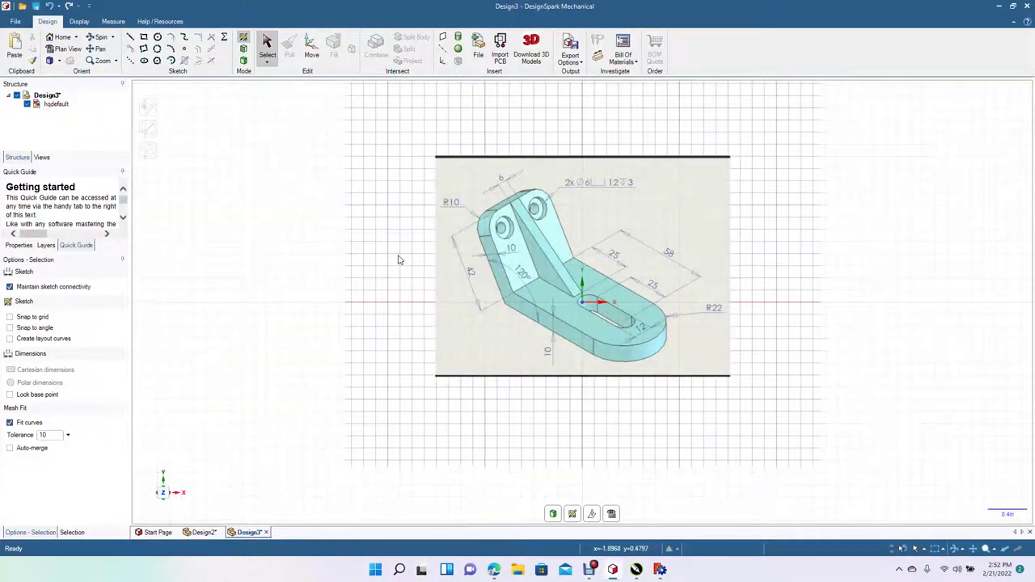
pyautogui.click(463, 233)
pyautogui.click(476, 266)
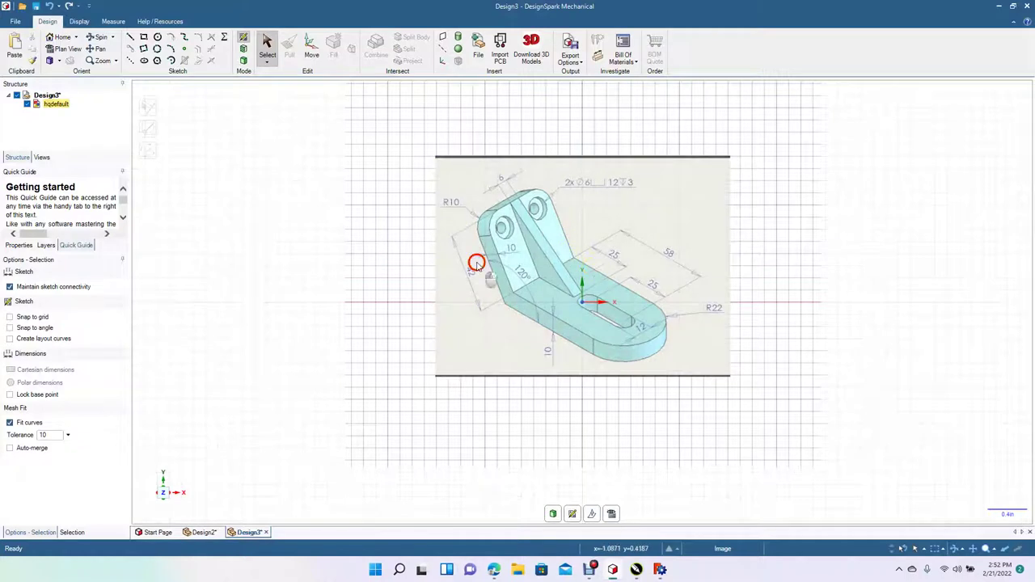
pyautogui.press('Delete')
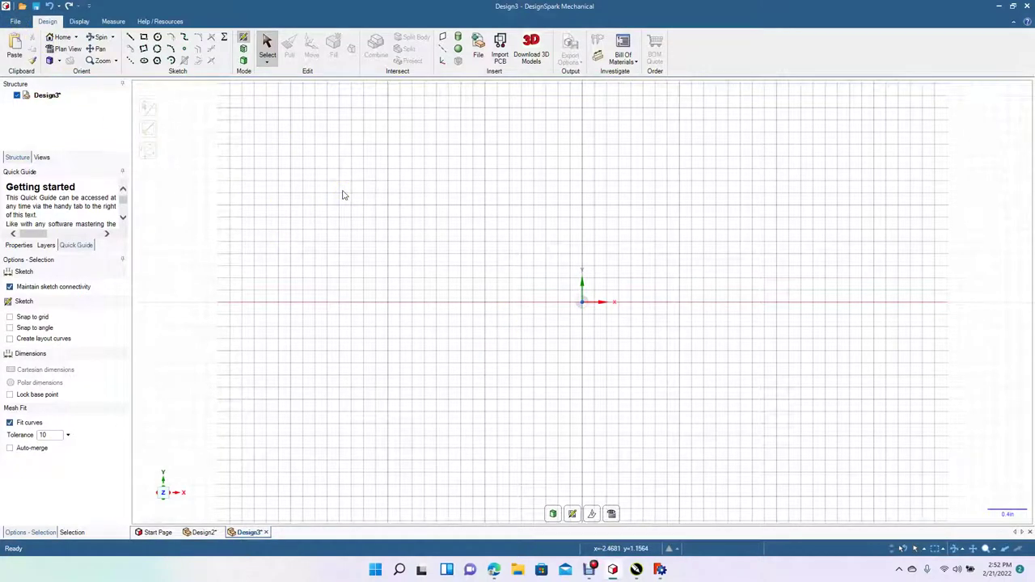
# Open the Boa zande knife design from the Boa Zande knife folder on the Desktop.
pyautogui.click(16, 22)
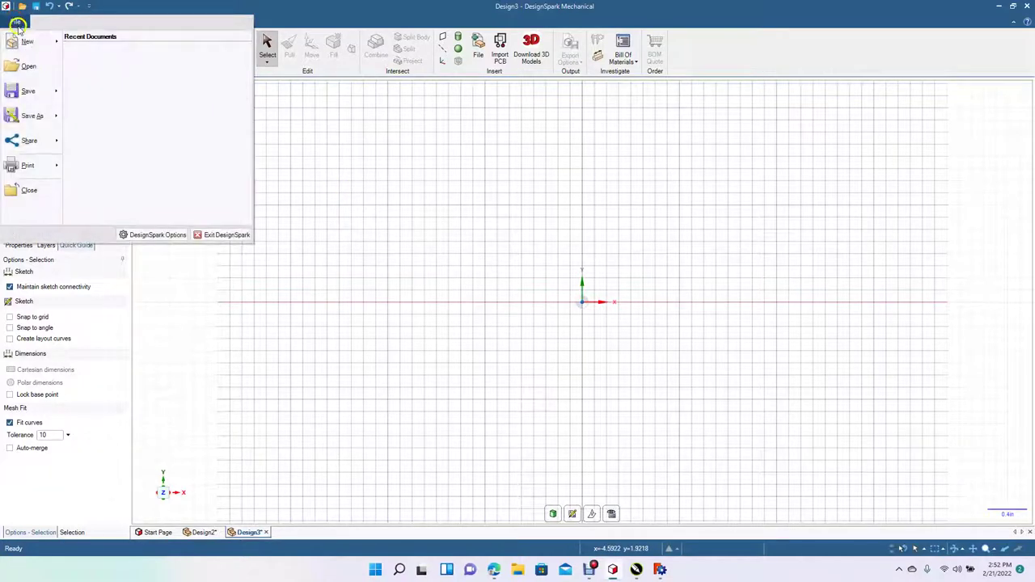
pyautogui.click(28, 65)
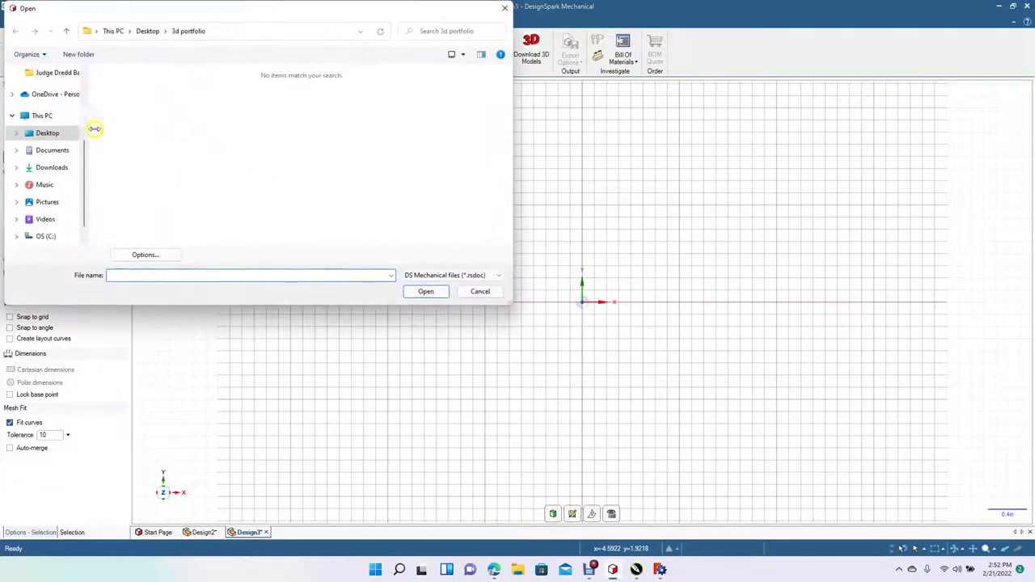
pyautogui.click(46, 133)
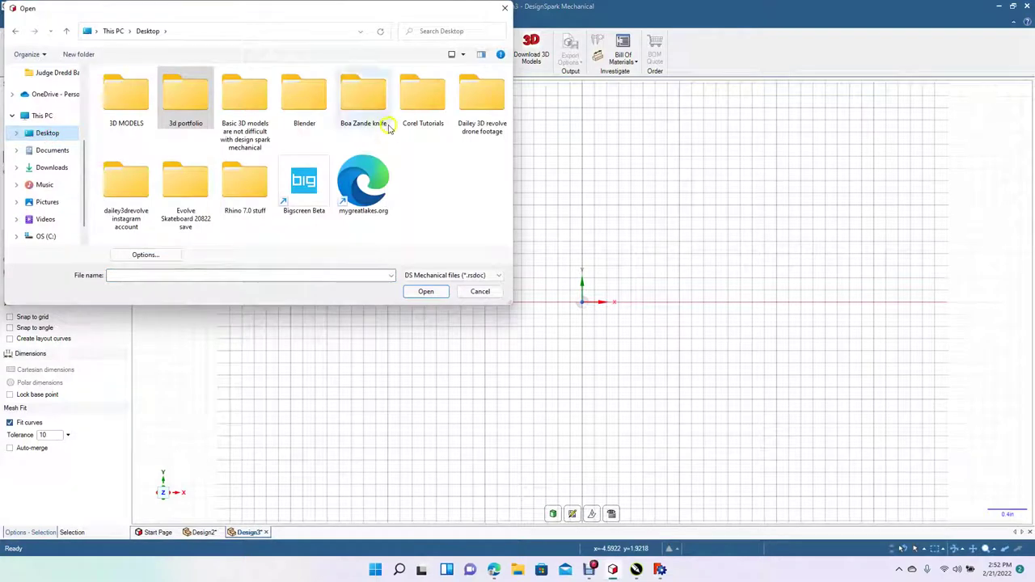
pyautogui.doubleClick(368, 101)
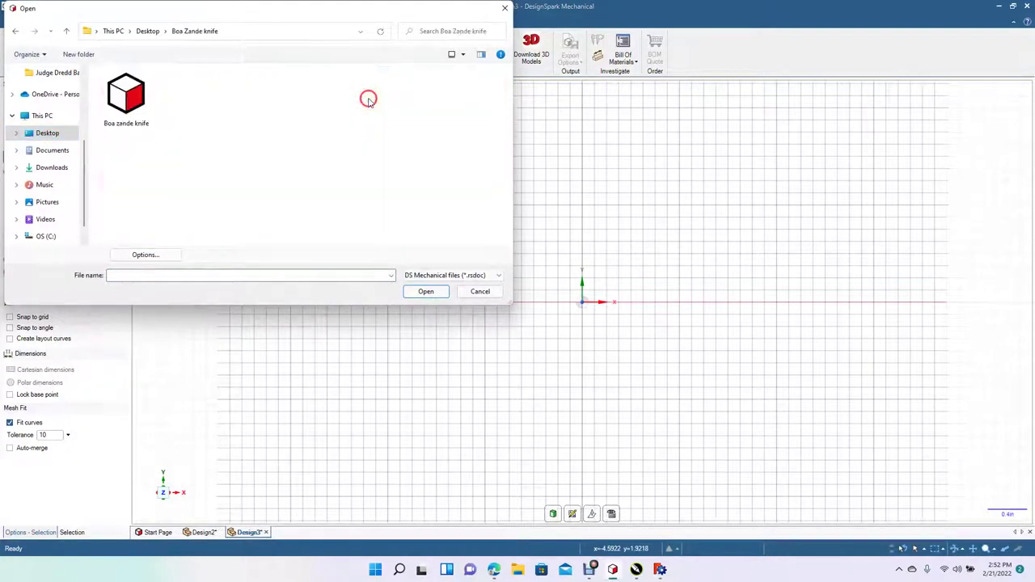
pyautogui.doubleClick(127, 94)
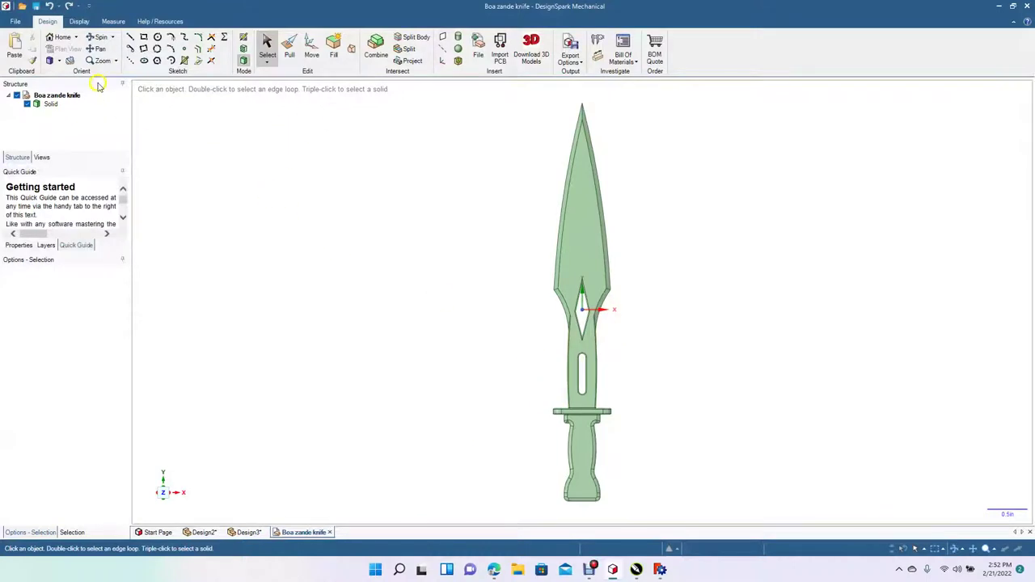
# Examine the file types offered for saving the knife design under another format, and cancel without saving.
pyautogui.click(15, 21)
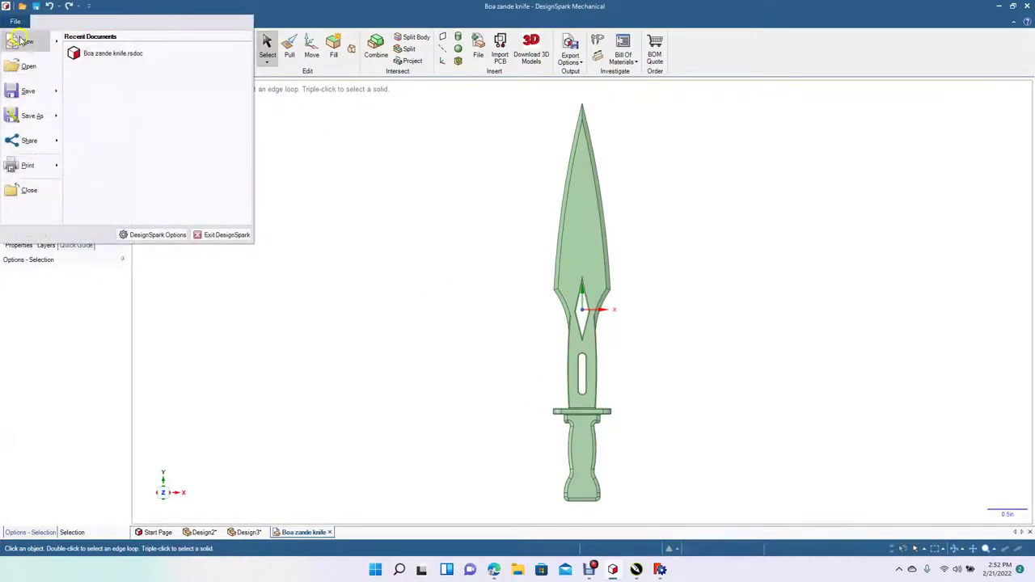
pyautogui.moveTo(23, 41)
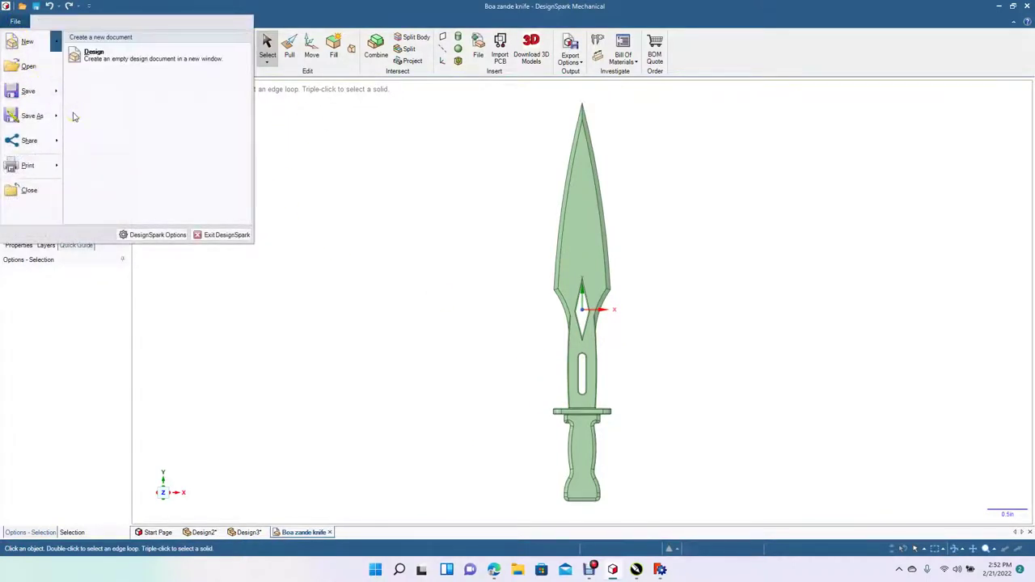
pyautogui.click(32, 116)
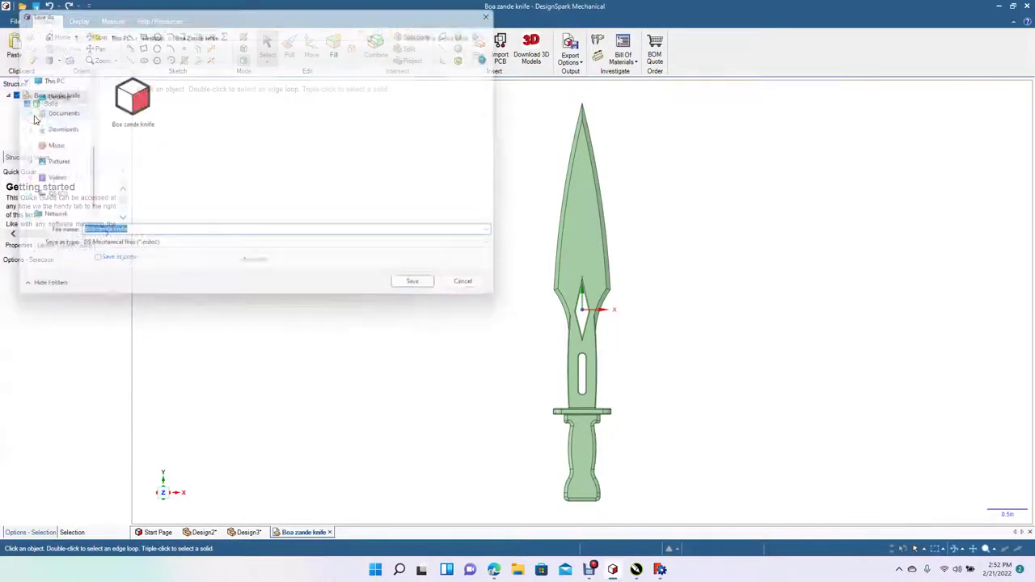
pyautogui.click(188, 251)
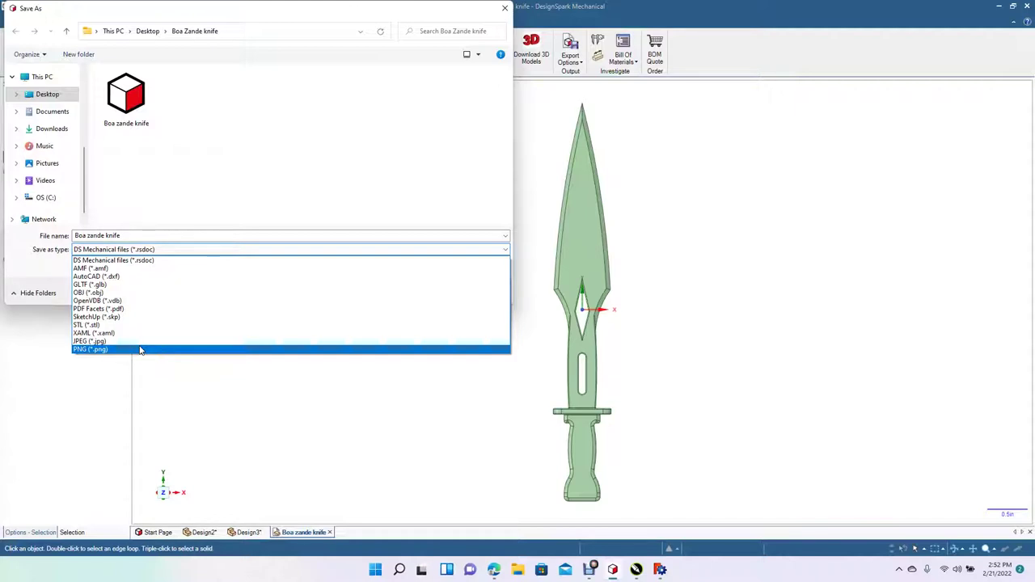
pyautogui.click(219, 387)
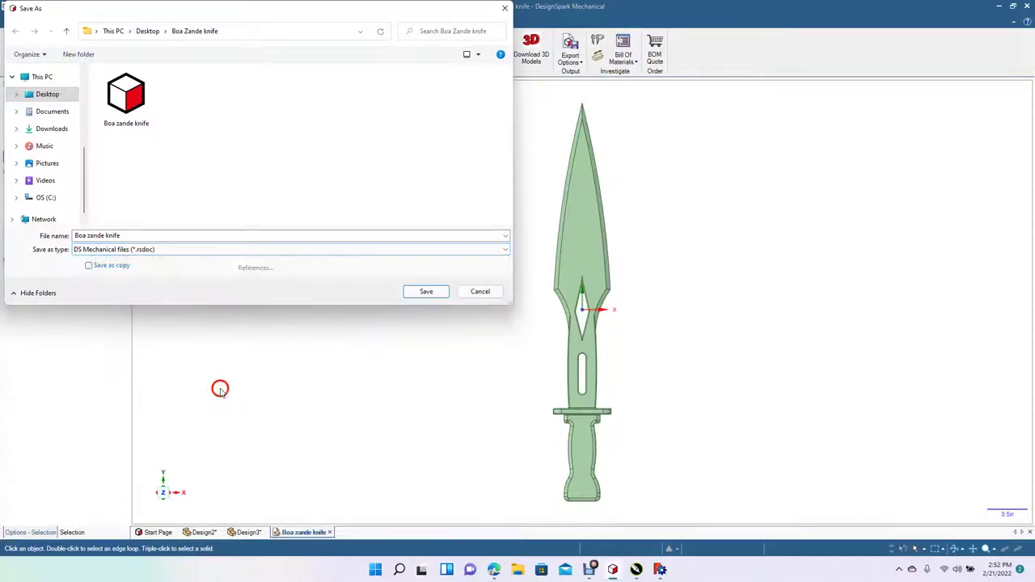
pyautogui.click(479, 292)
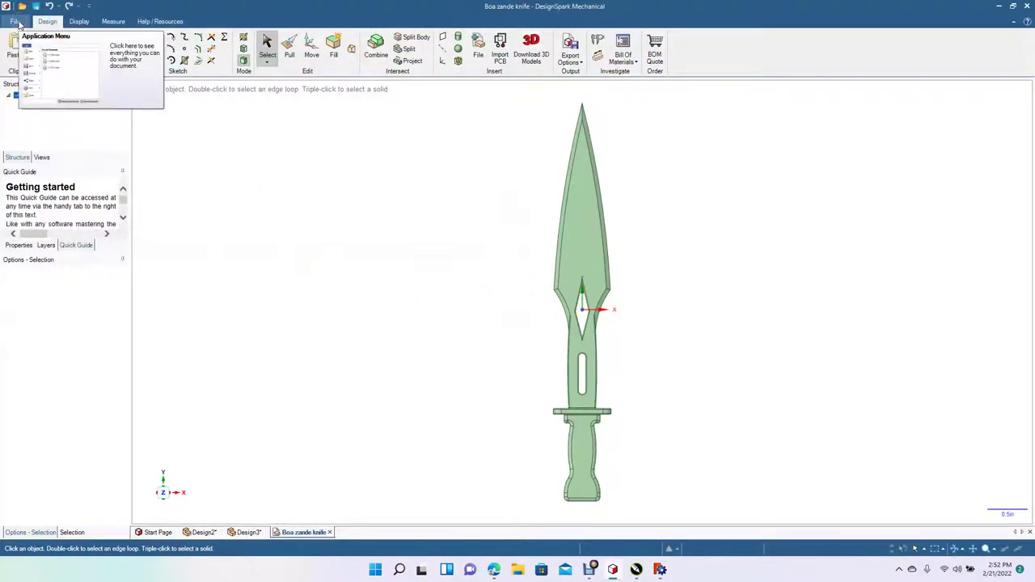
pyautogui.click(16, 22)
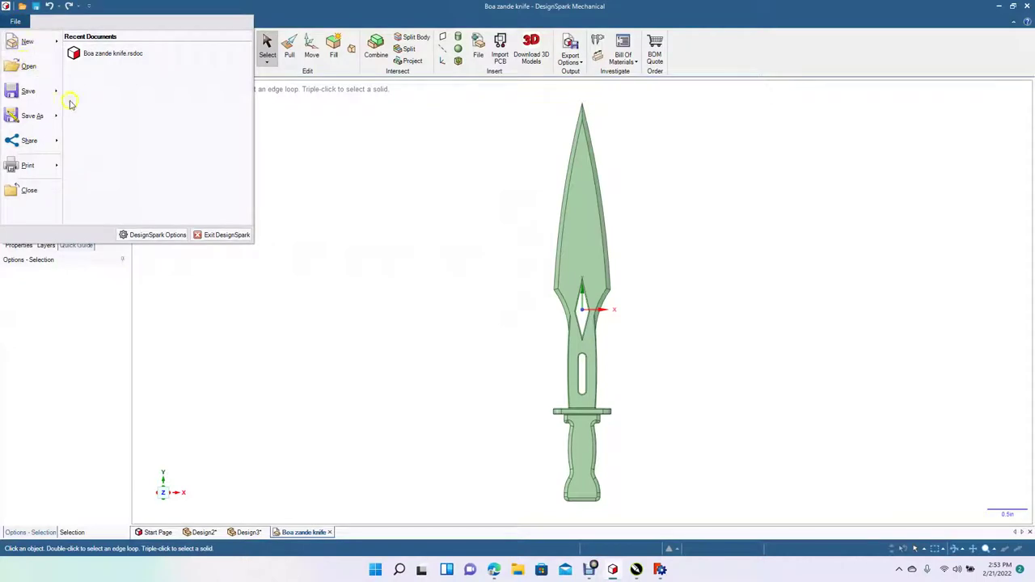
pyautogui.click(346, 259)
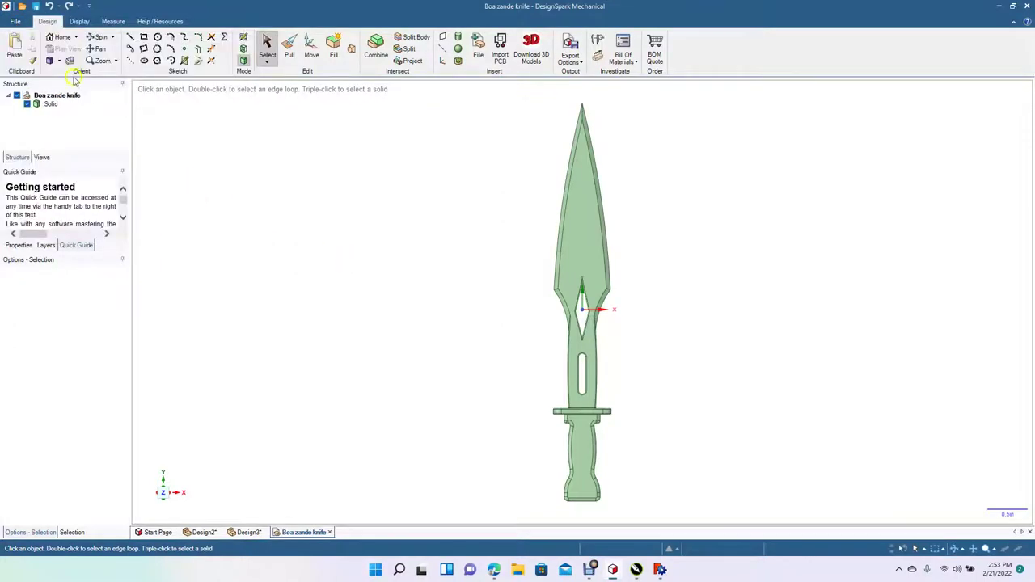
pyautogui.click(16, 22)
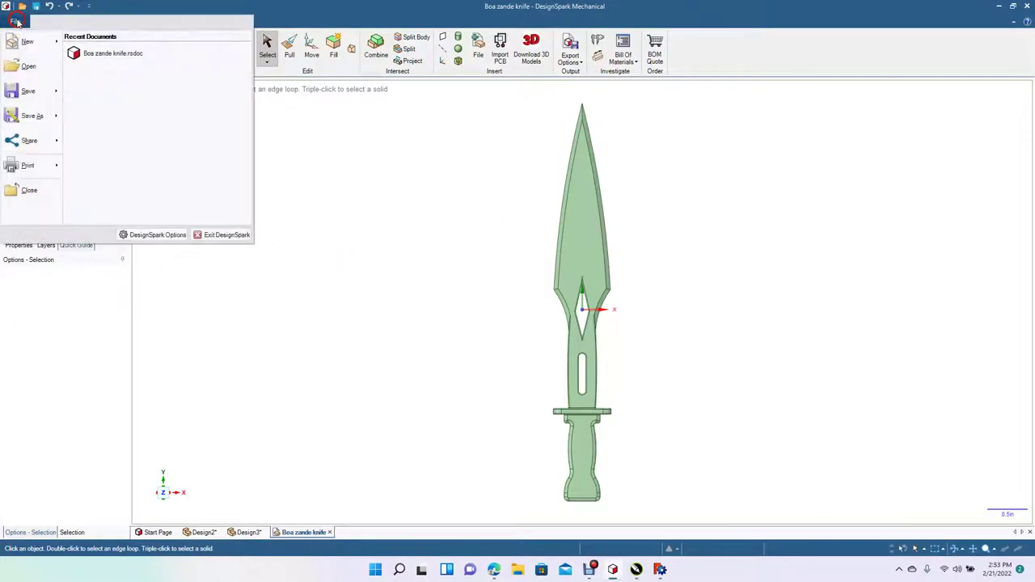
pyautogui.click(36, 115)
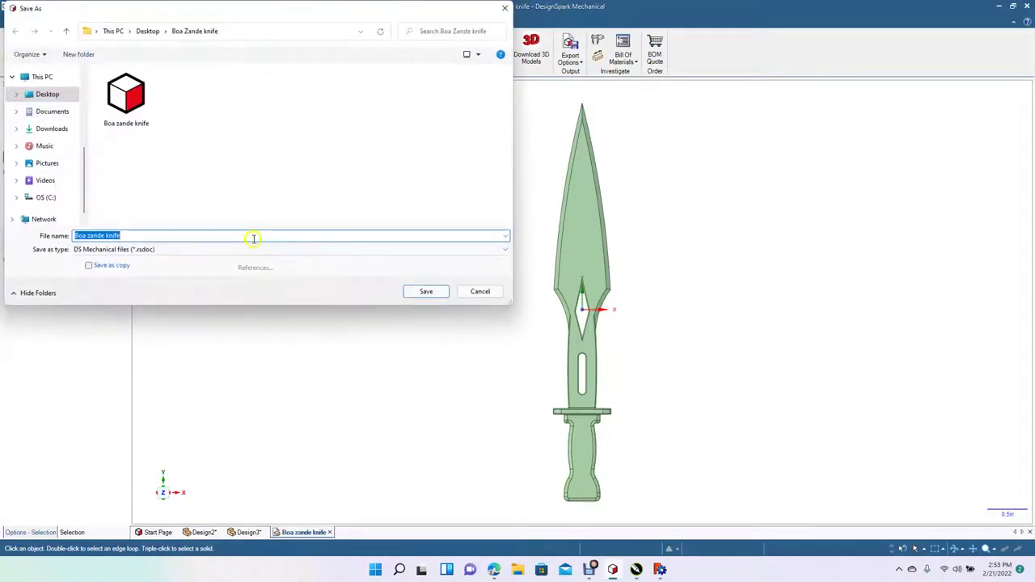
pyautogui.click(179, 250)
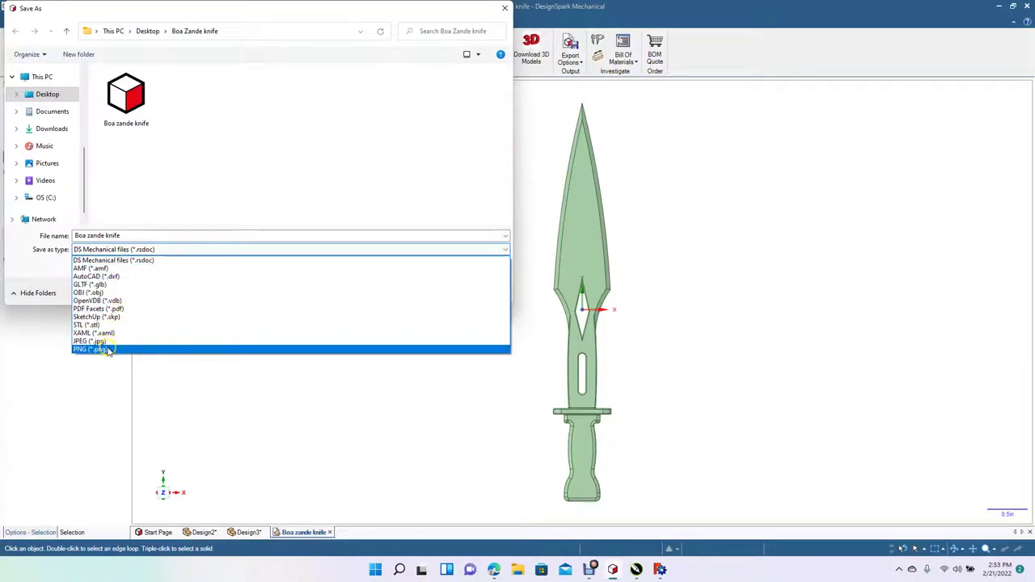
pyautogui.click(290, 441)
pyautogui.click(481, 292)
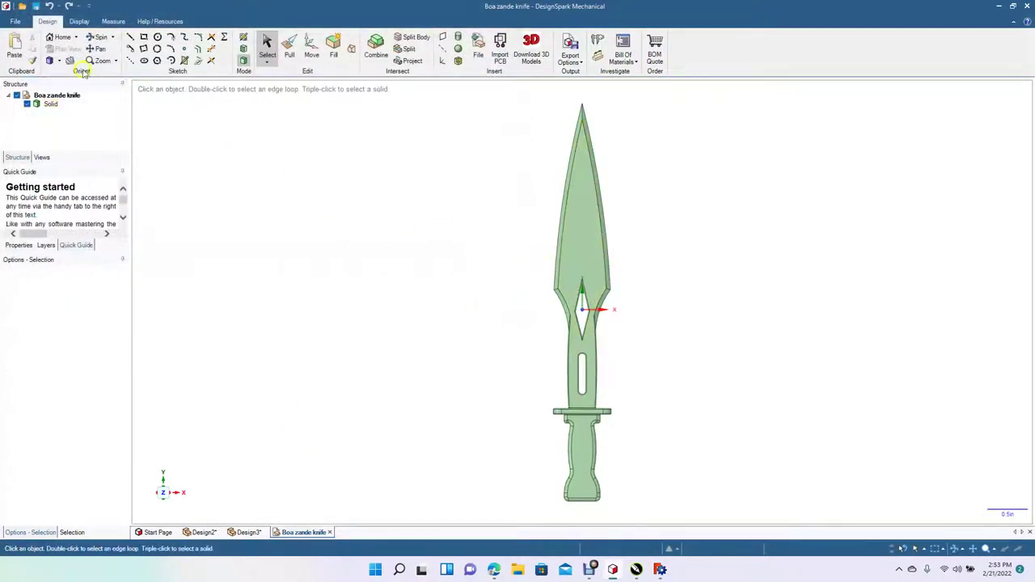
# Save the knife design as a PNG image named Boa zande knife in the Desktop's Boa Zande knife folder.
pyautogui.click(16, 22)
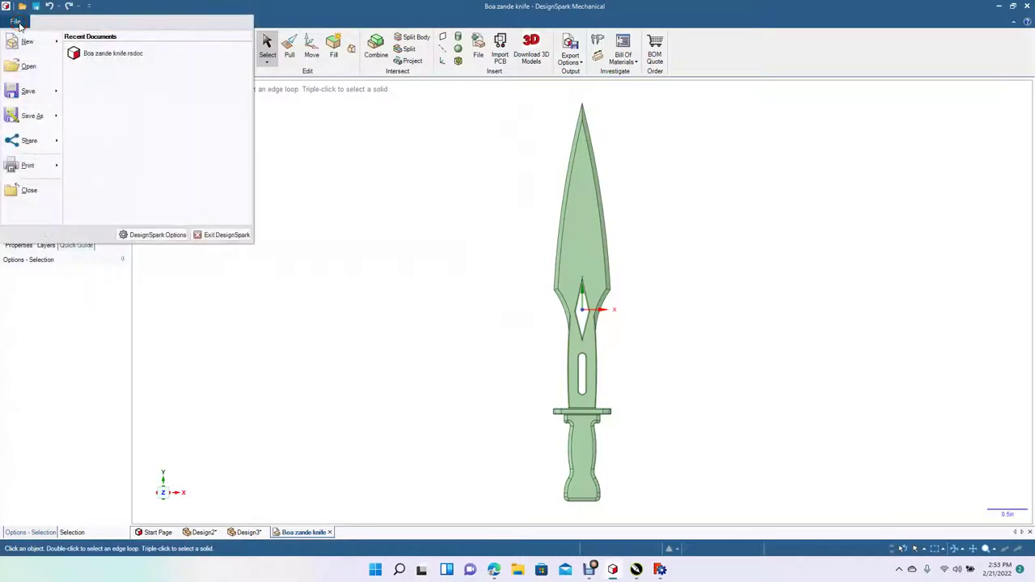
pyautogui.click(32, 114)
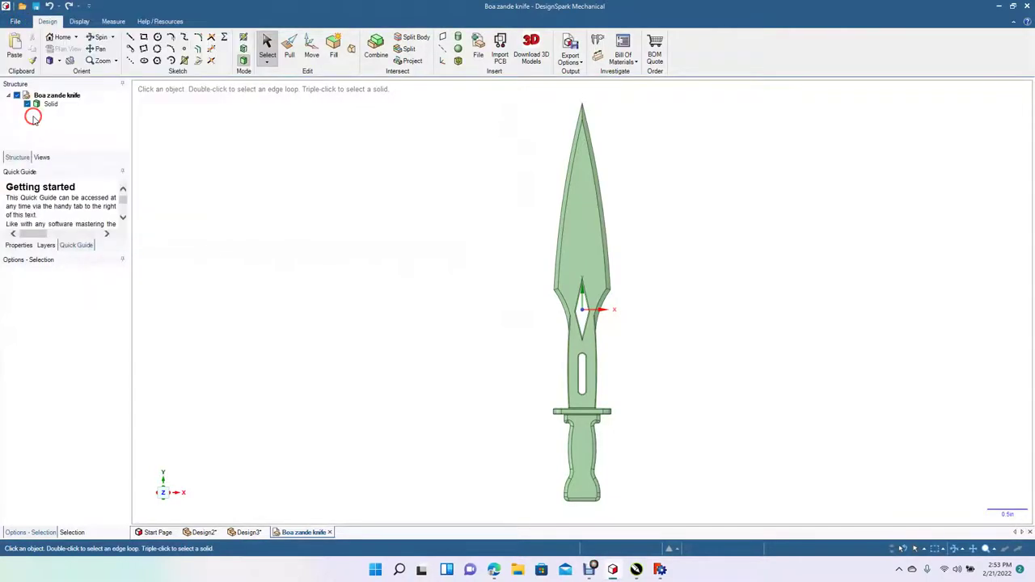
pyautogui.click(125, 250)
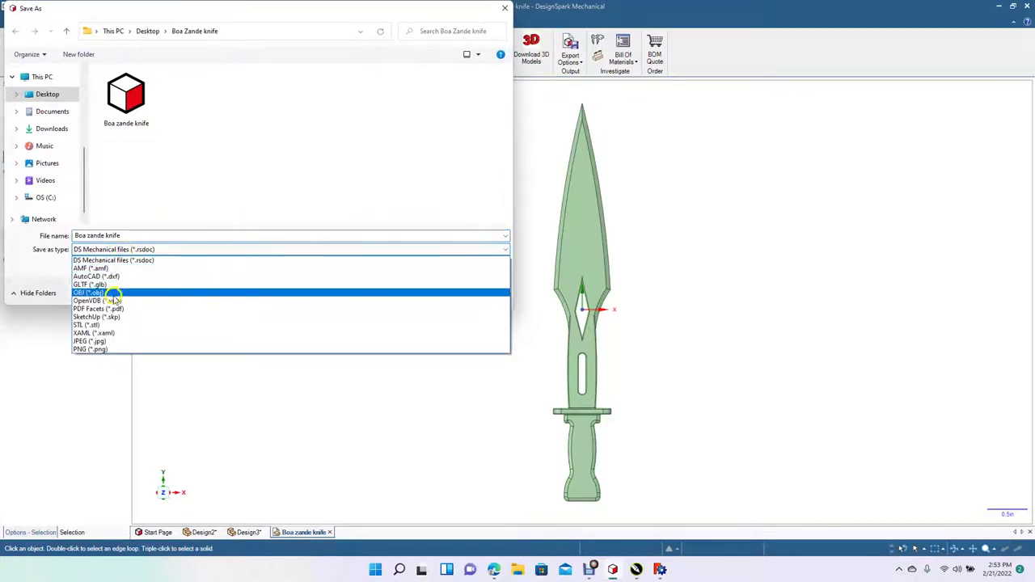
pyautogui.click(97, 348)
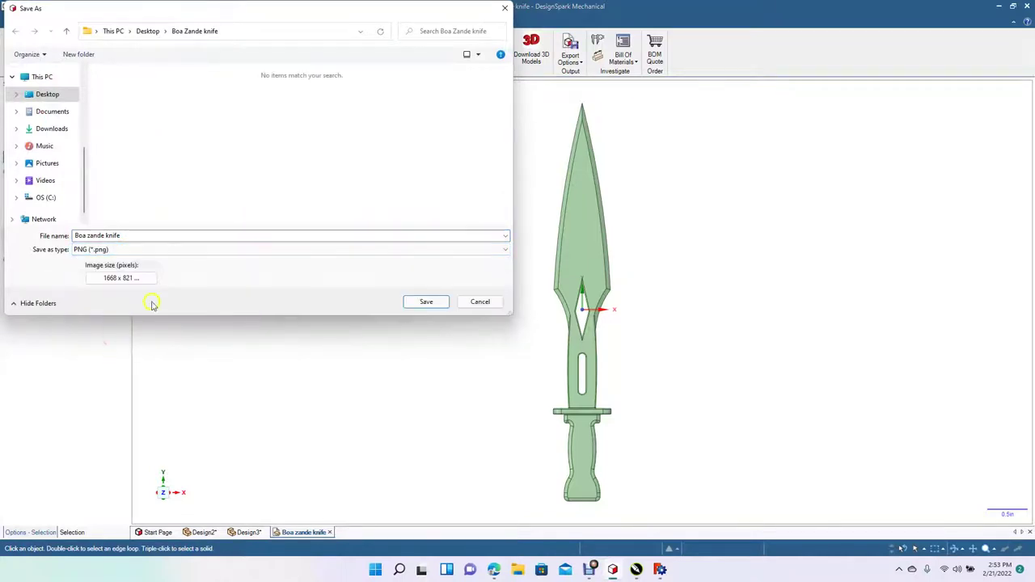
pyautogui.click(138, 279)
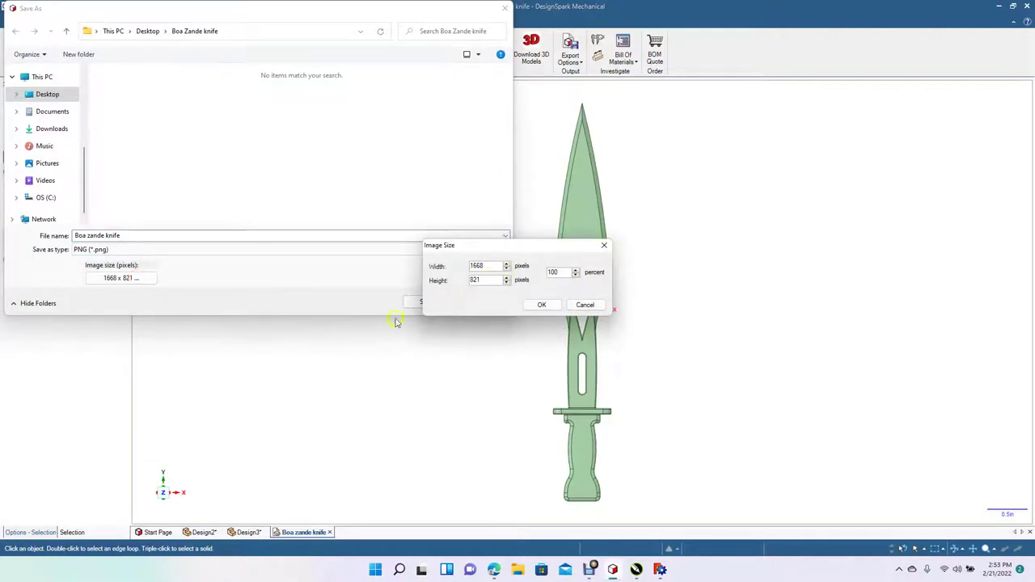
pyautogui.click(577, 304)
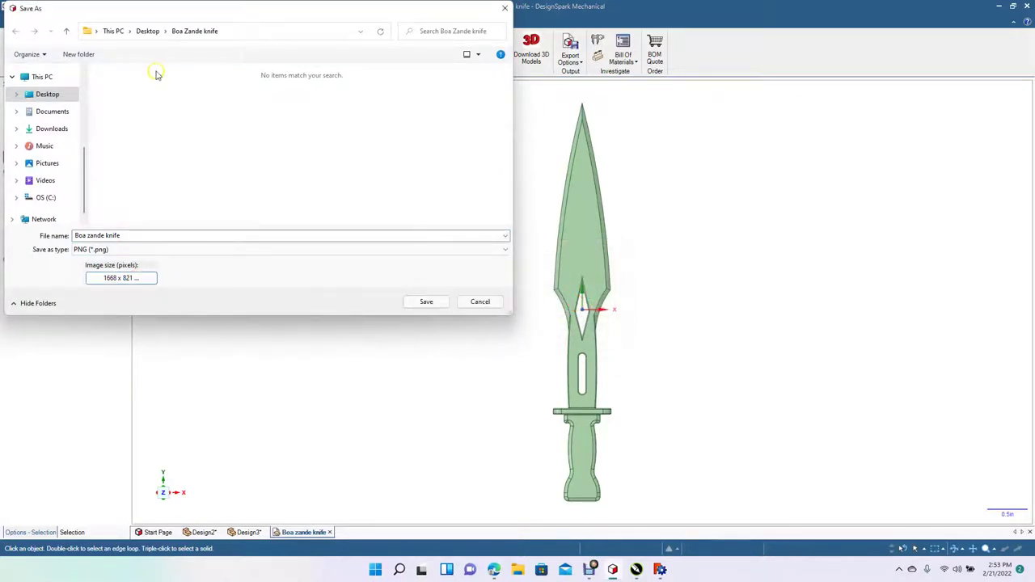
pyautogui.click(50, 93)
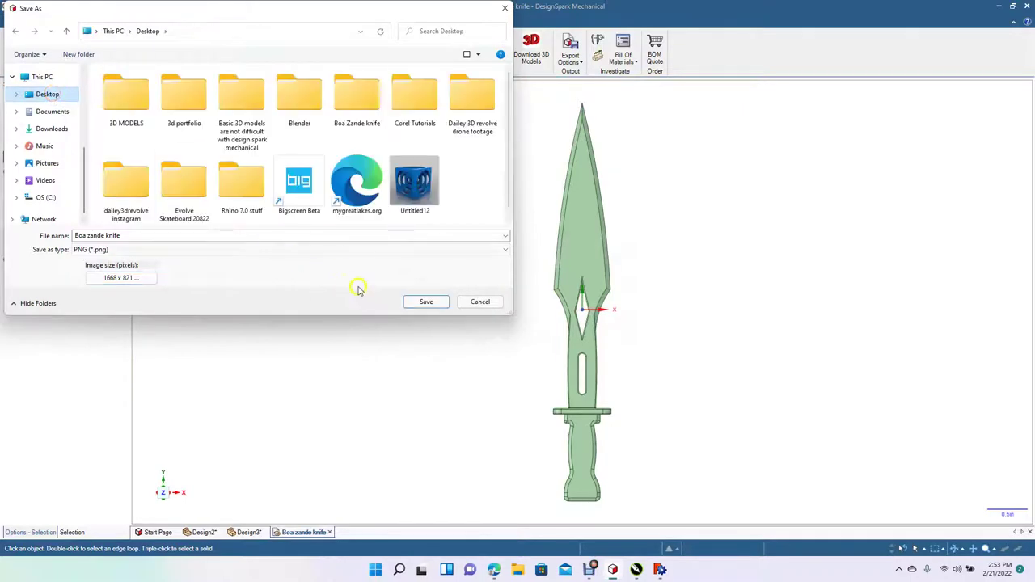
pyautogui.click(424, 302)
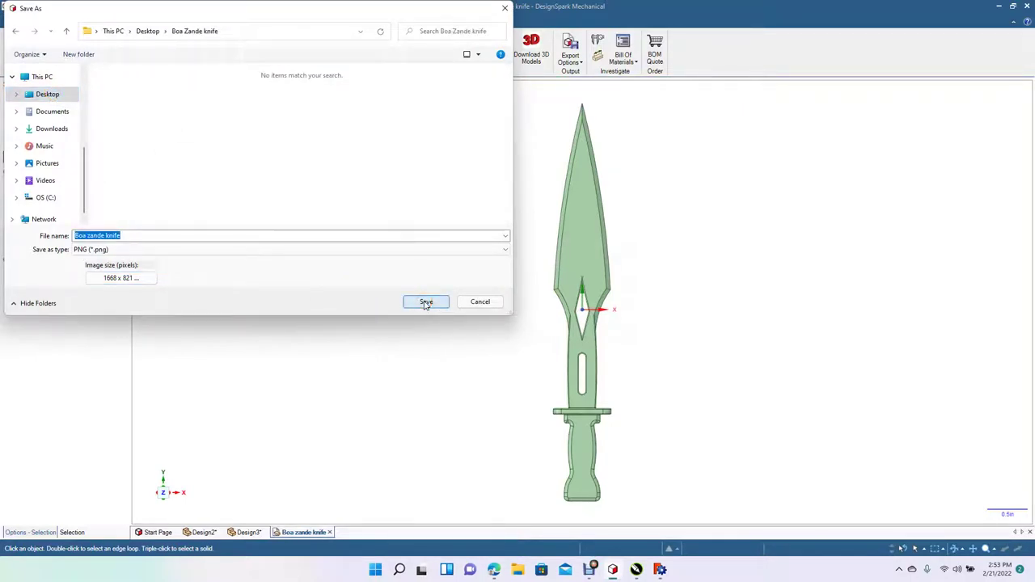
pyautogui.click(424, 302)
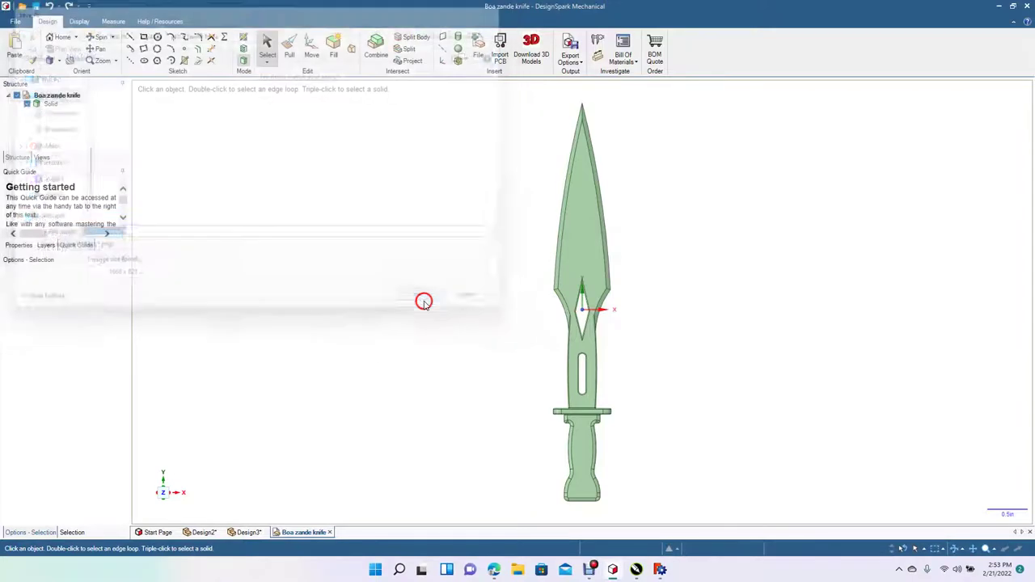
# Go to the desktop, move the FreeCAD window aside, and view the Boa zande knife PNG from the Boa Zande knife folder.
pyautogui.click(1000, 6)
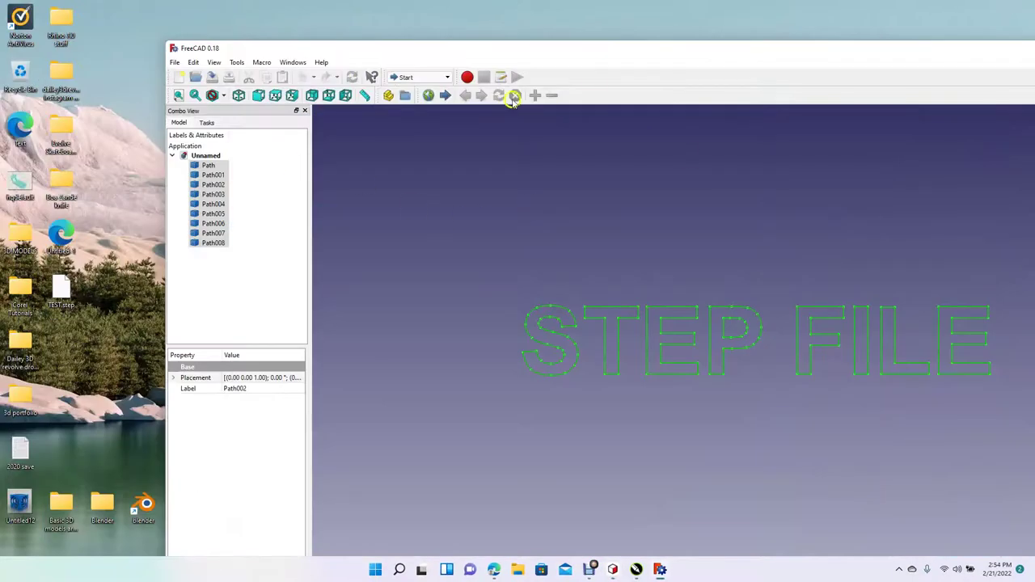
pyautogui.click(89, 309)
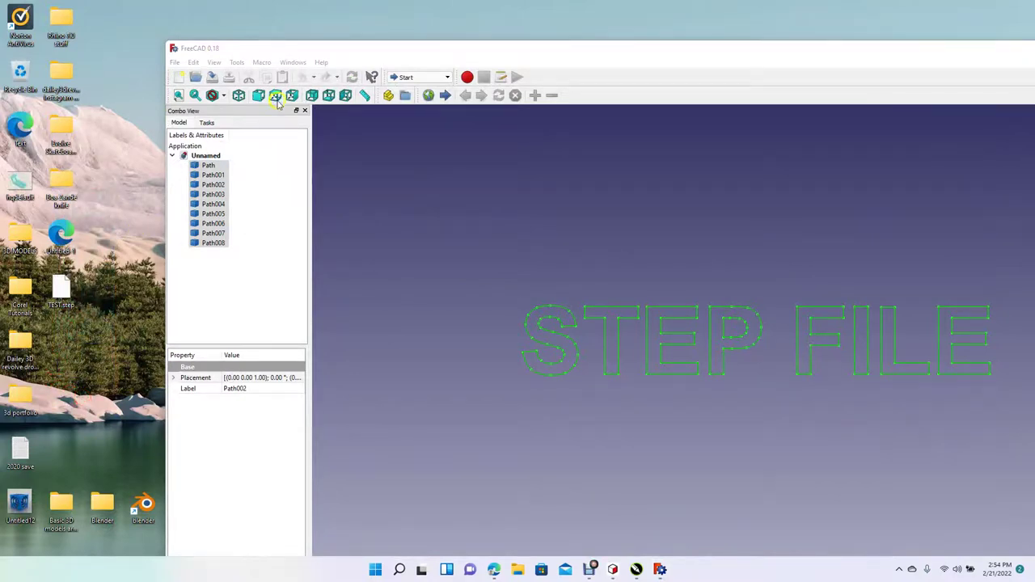
pyautogui.moveTo(331, 51); pyautogui.dragTo(680, 36)
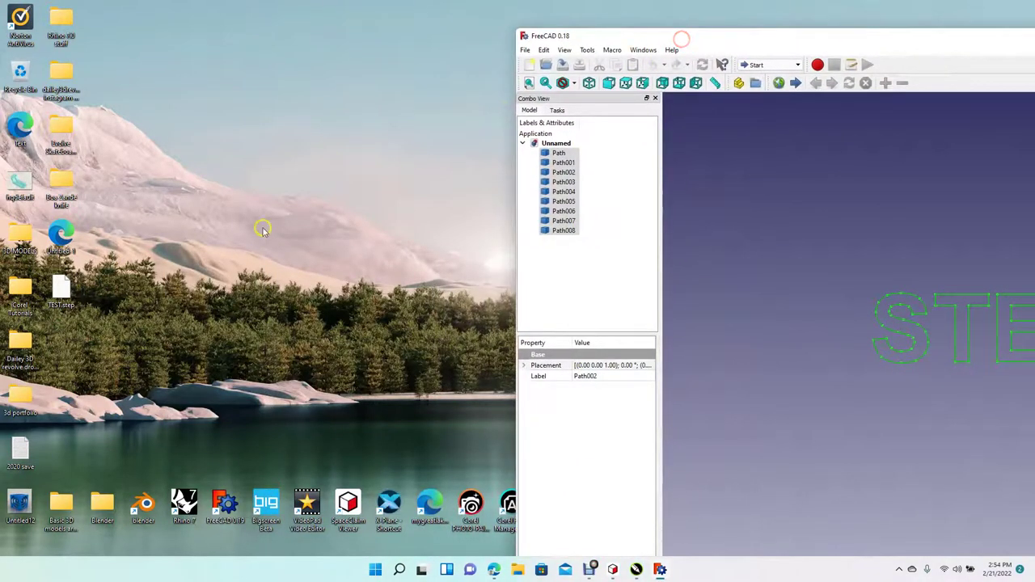
pyautogui.doubleClick(65, 184)
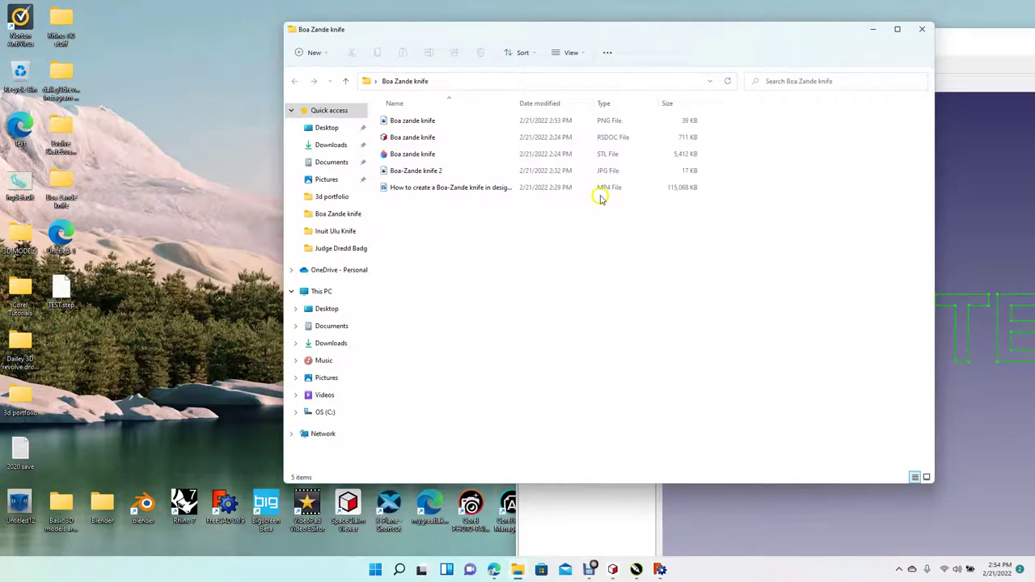
pyautogui.doubleClick(424, 123)
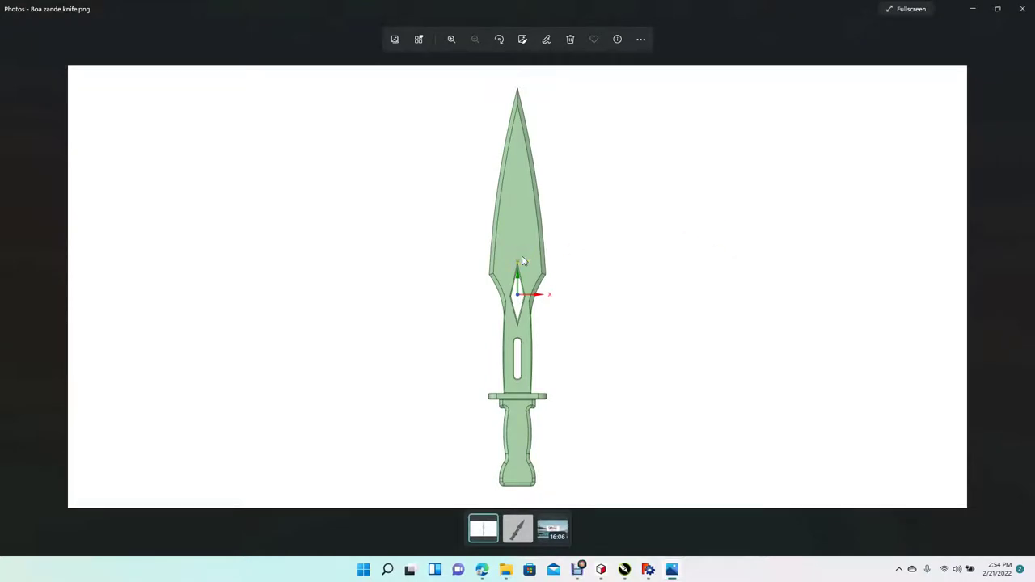
# Close the knife image and its folder, move the FreeCAD window back, and return to DesignSpark Mechanical.
pyautogui.click(589, 233)
pyautogui.click(1022, 9)
pyautogui.click(921, 30)
pyautogui.moveTo(910, 40); pyautogui.dragTo(503, 26)
pyautogui.click(612, 568)
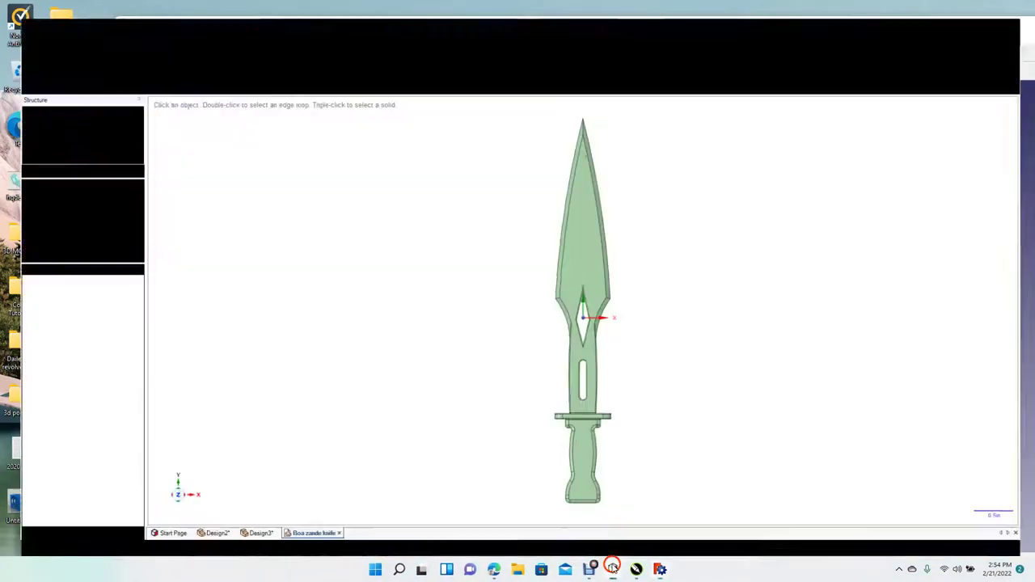
# Review the save commands and each export file type from AMF to PNG for the knife, and leave without saving.
pyautogui.click(15, 21)
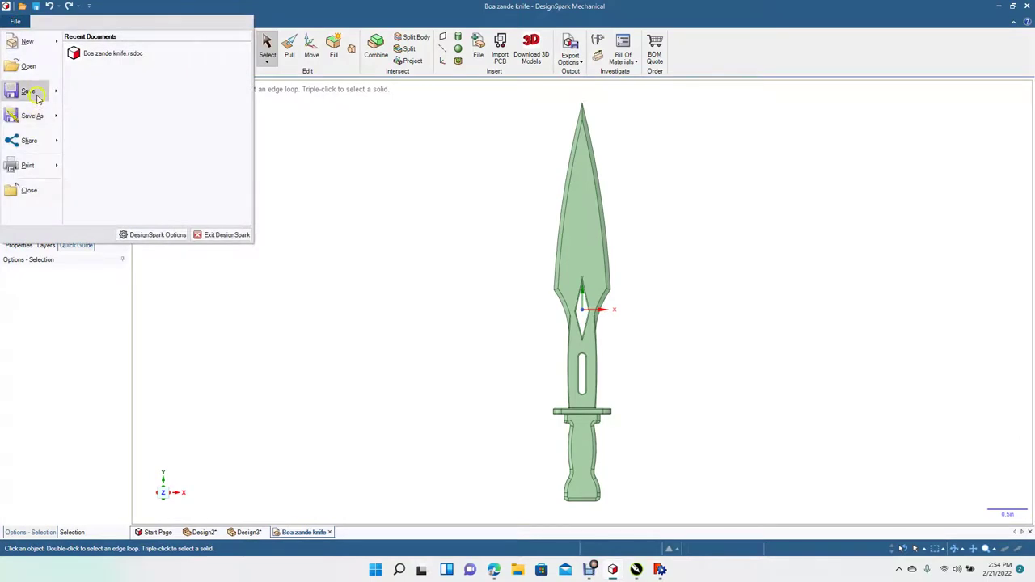
pyautogui.moveTo(36, 97)
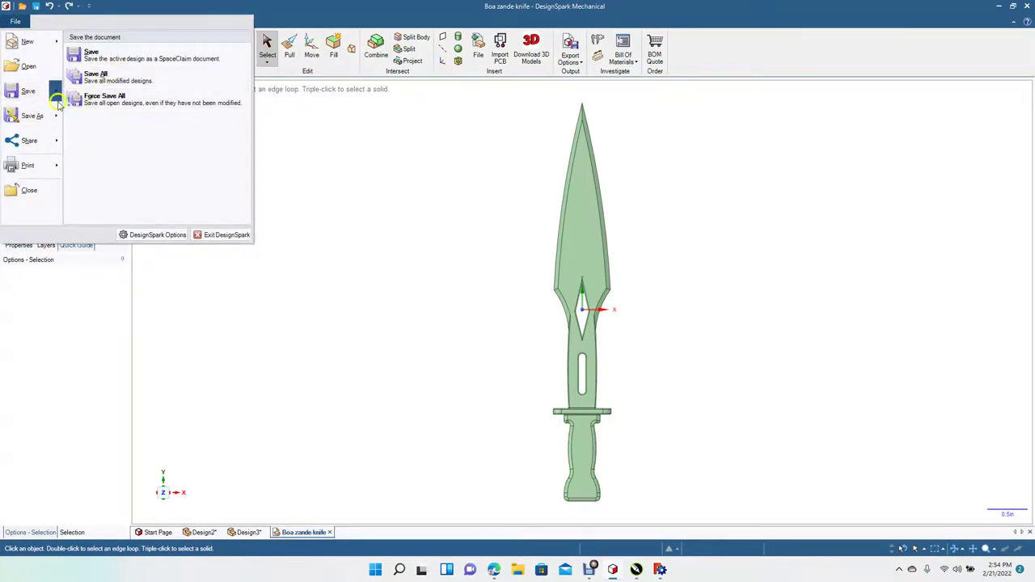
pyautogui.moveTo(39, 116)
pyautogui.click(36, 116)
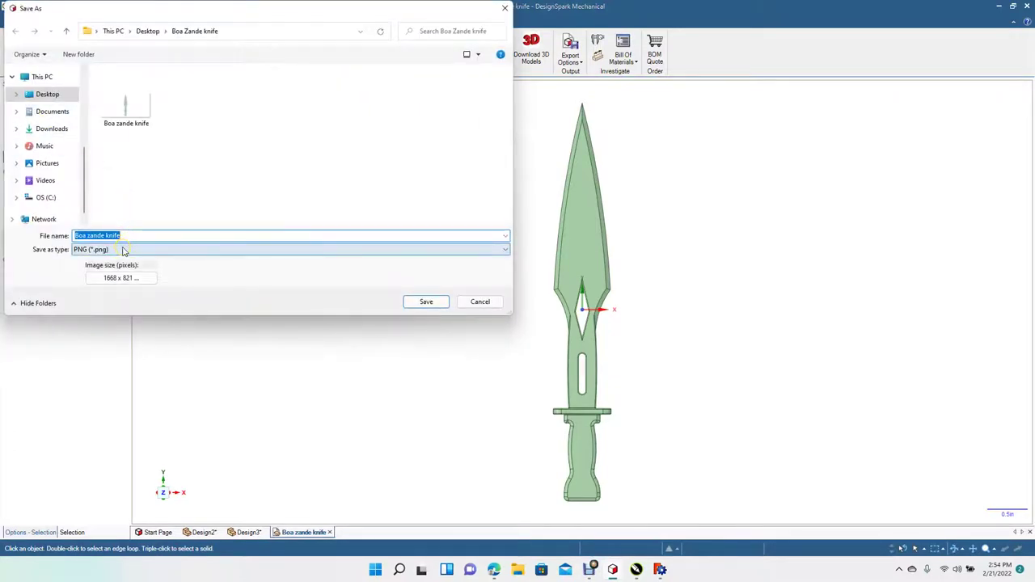
pyautogui.click(121, 249)
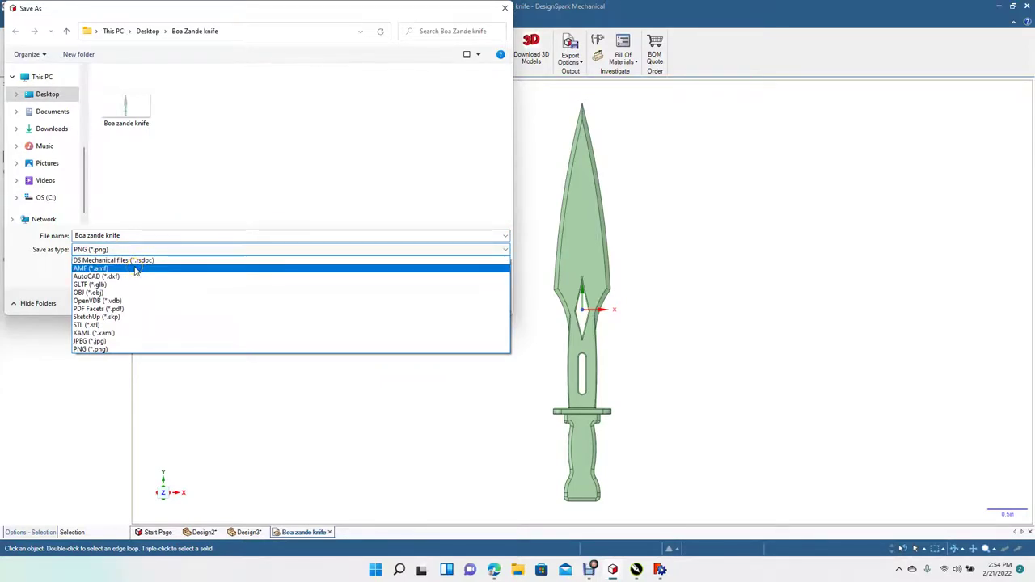
pyautogui.click(129, 278)
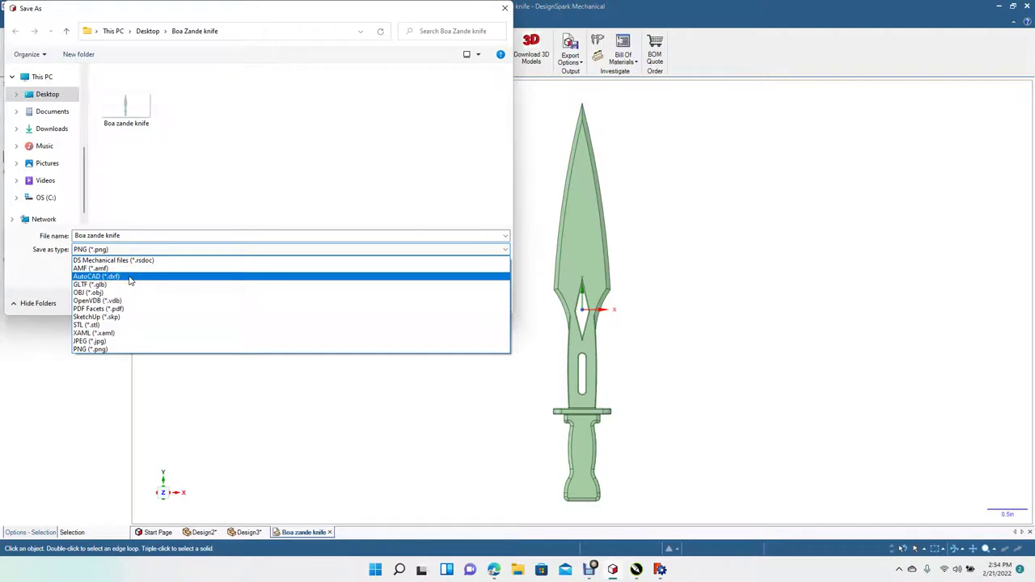
pyautogui.click(127, 279)
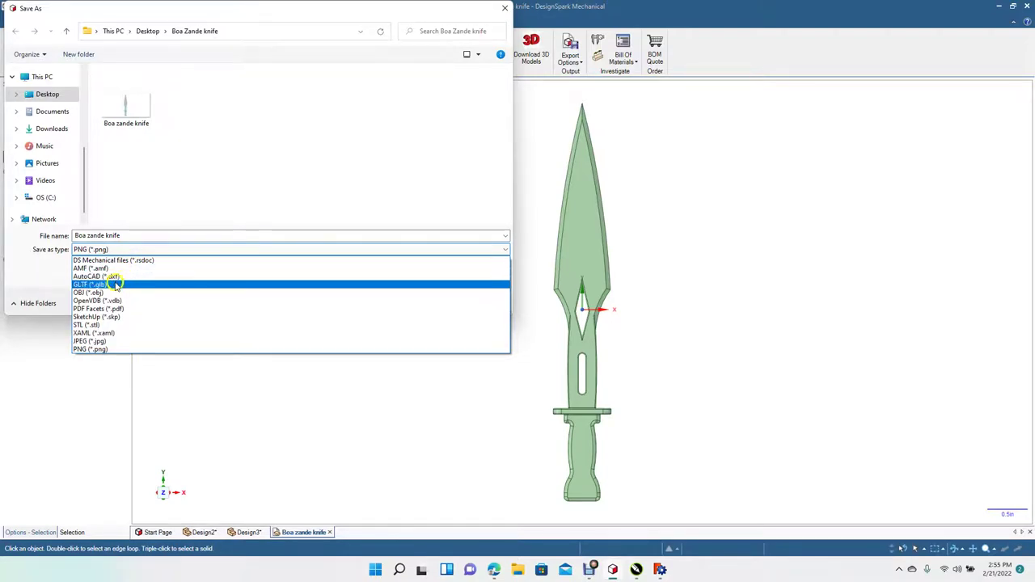
pyautogui.click(114, 286)
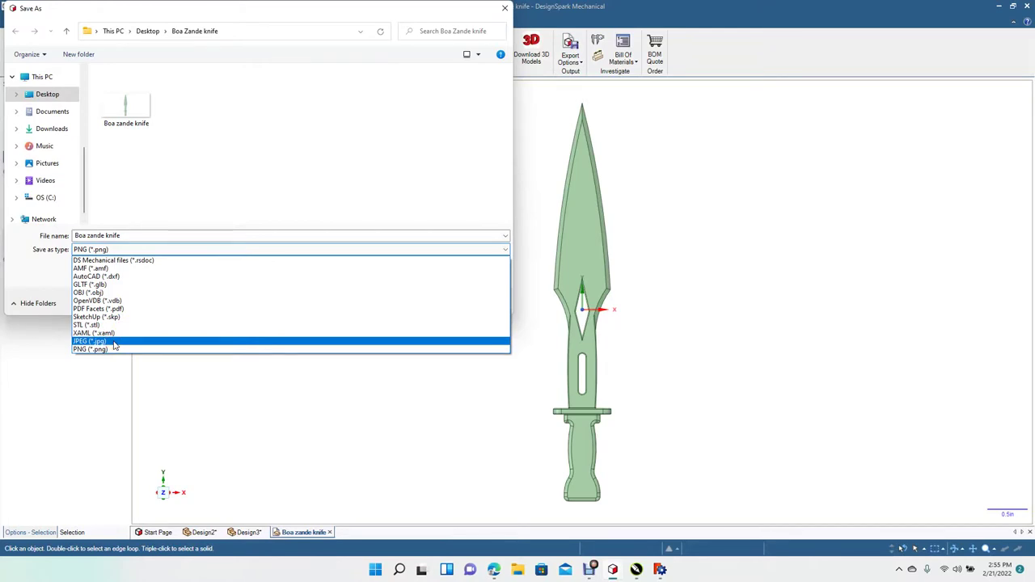
pyautogui.moveTo(115, 345); pyautogui.dragTo(110, 355)
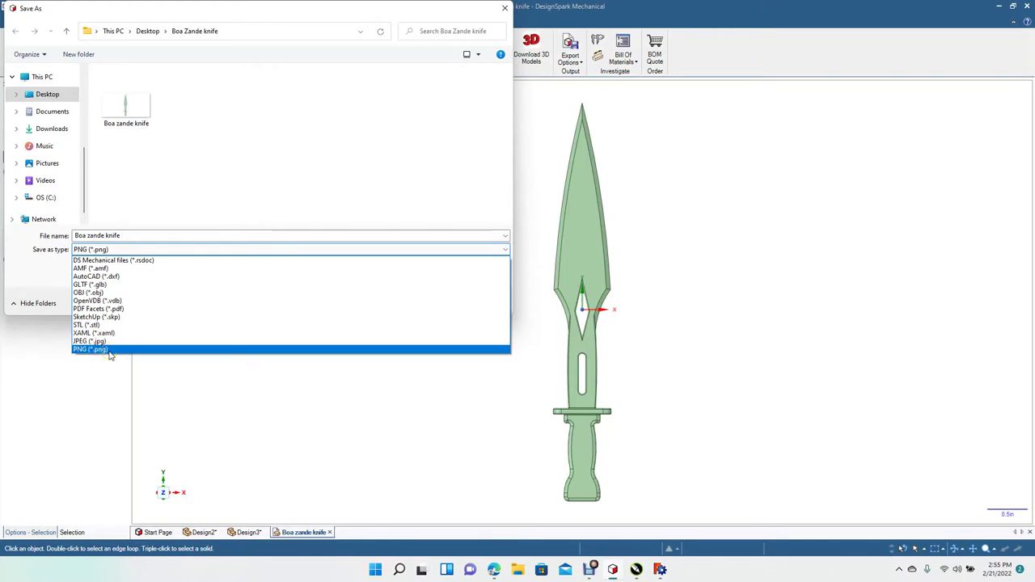
pyautogui.click(182, 396)
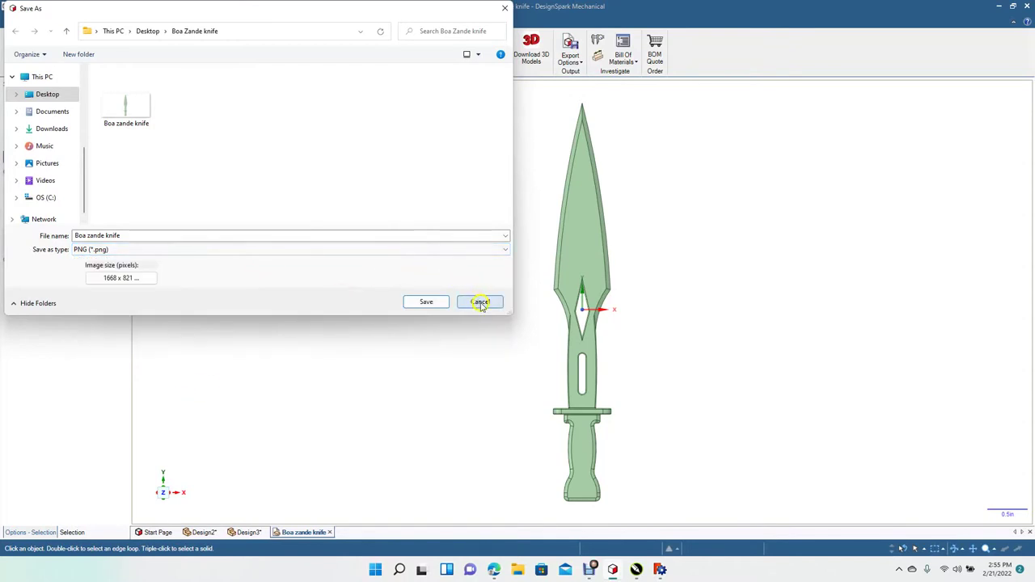
pyautogui.click(479, 302)
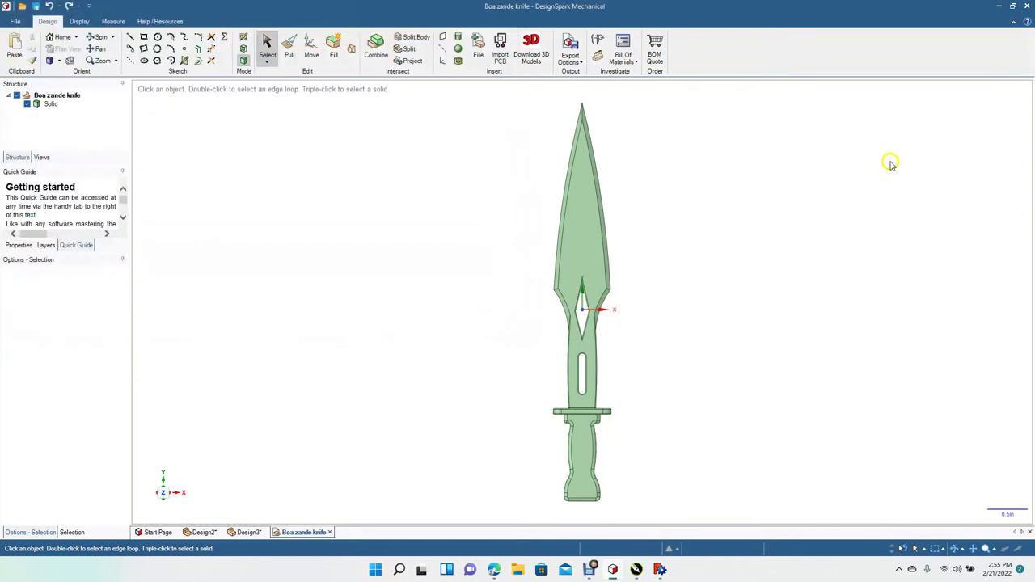